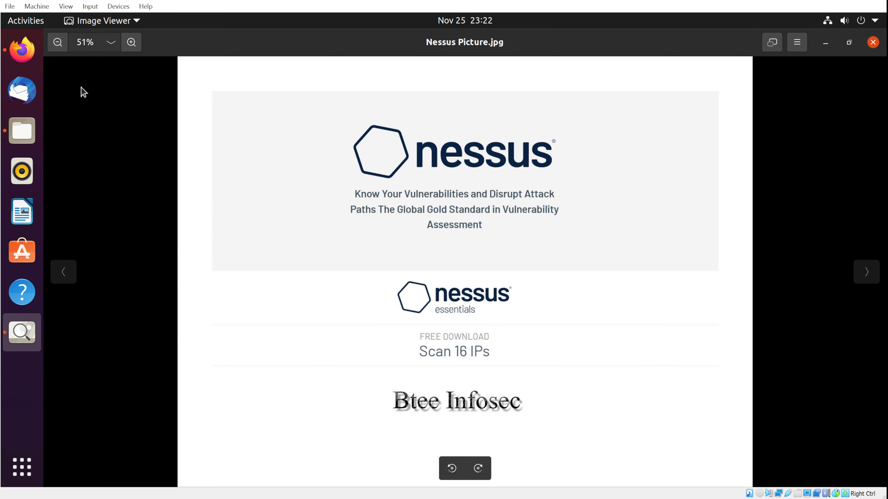
Open Google in a new Firefox tab and search for 'tenable'.
click(27, 58)
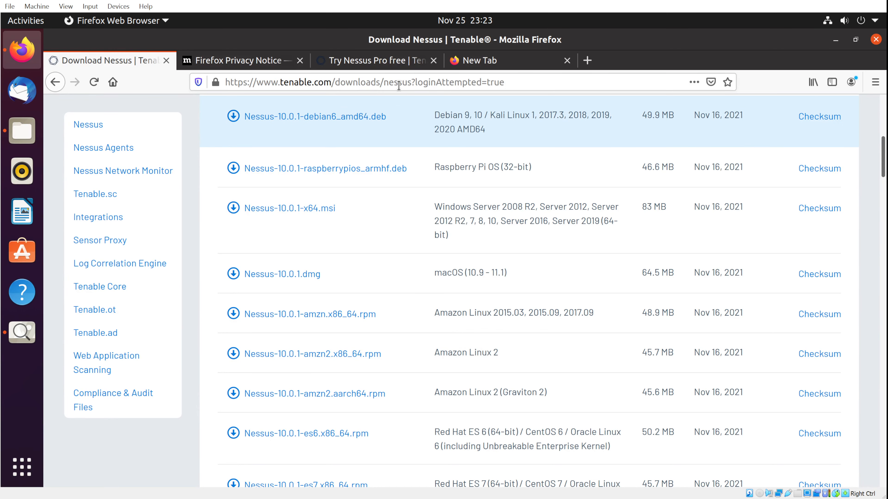
scroll(336, 105, up, 2)
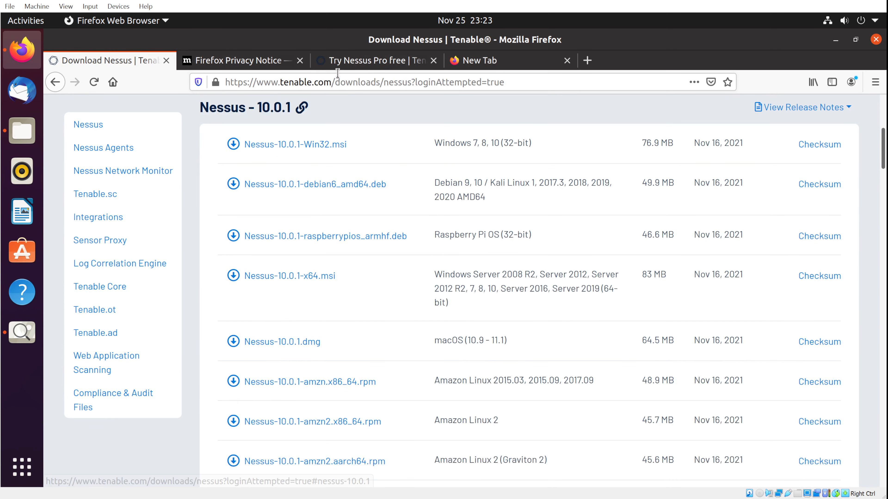
click(484, 62)
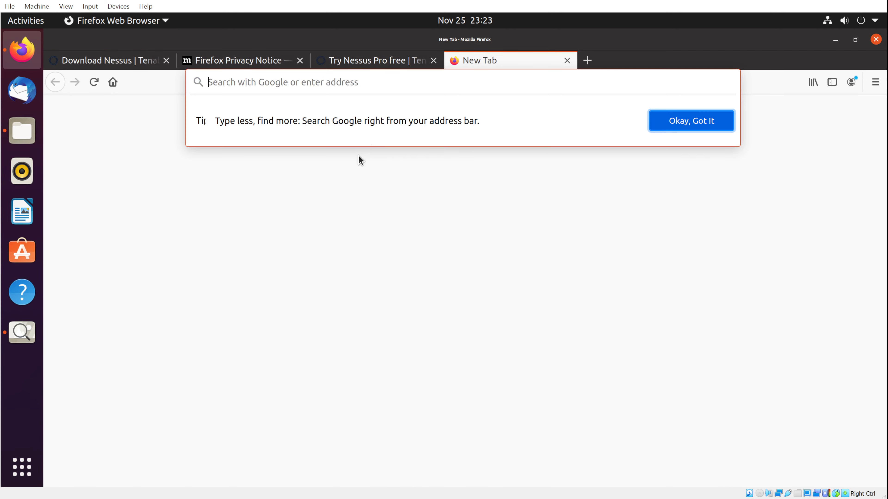
click(378, 83)
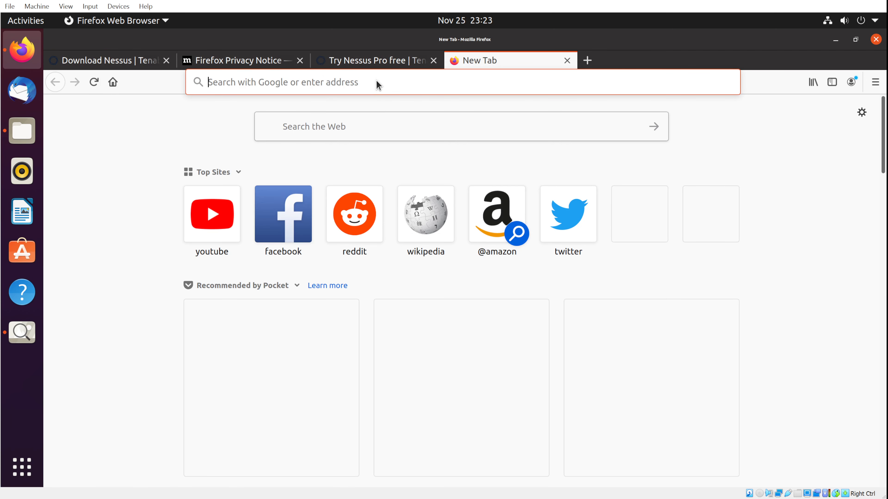
text(goog)
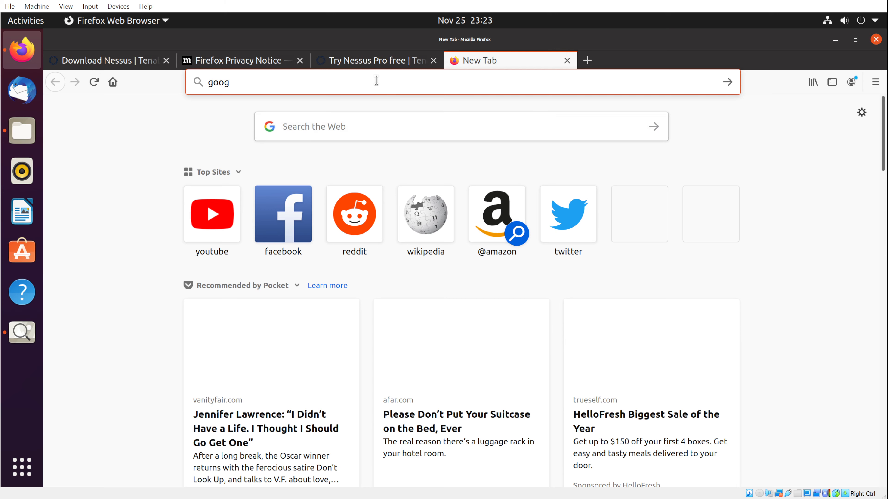
text(le.com/)
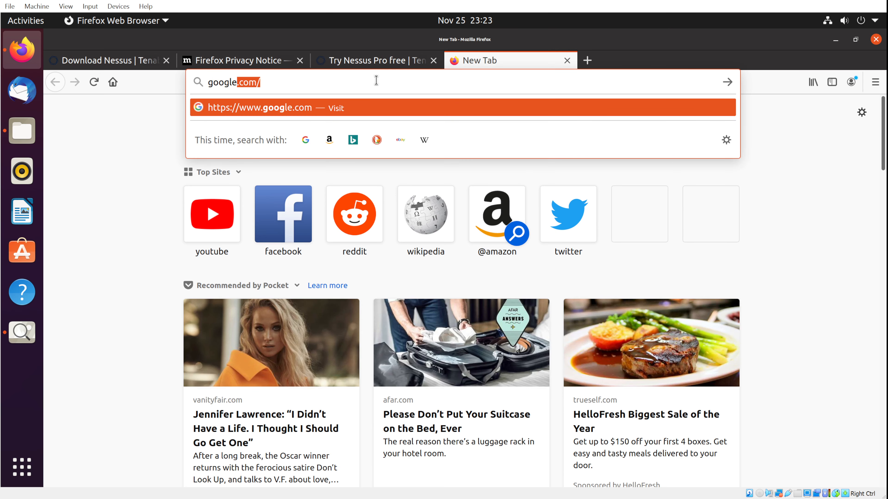
key(Return)
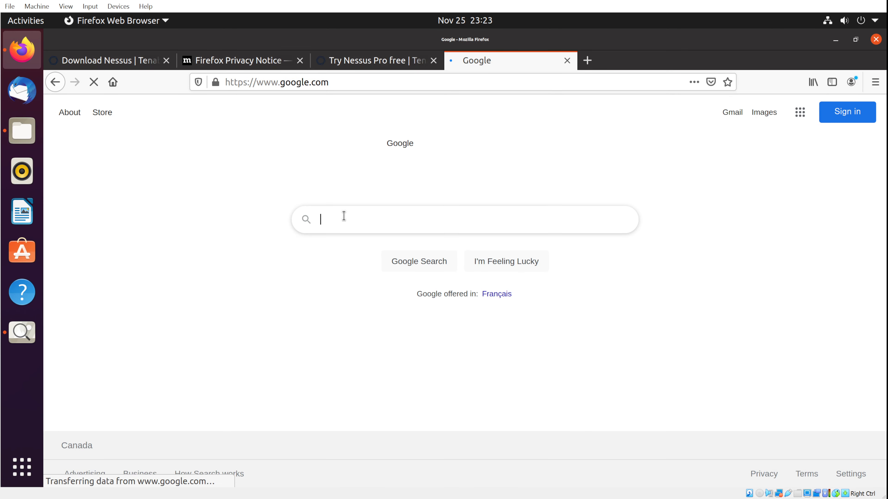
text(tena)
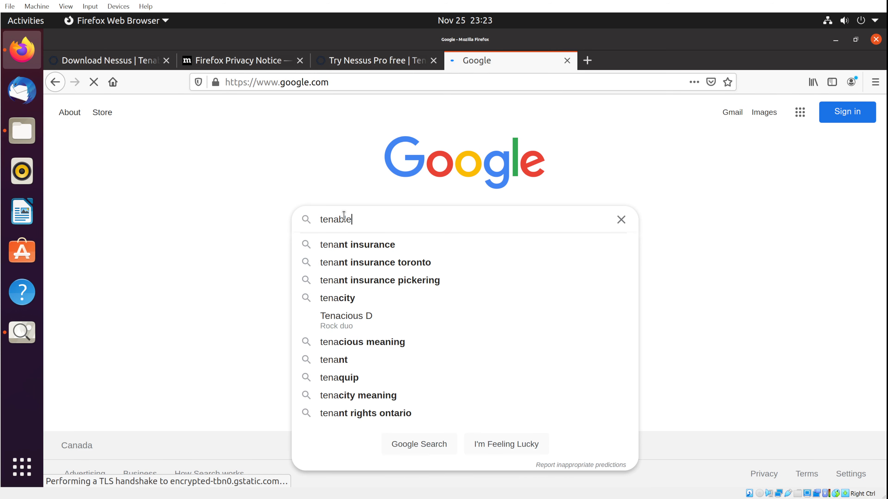
text(ble)
key(Escape)
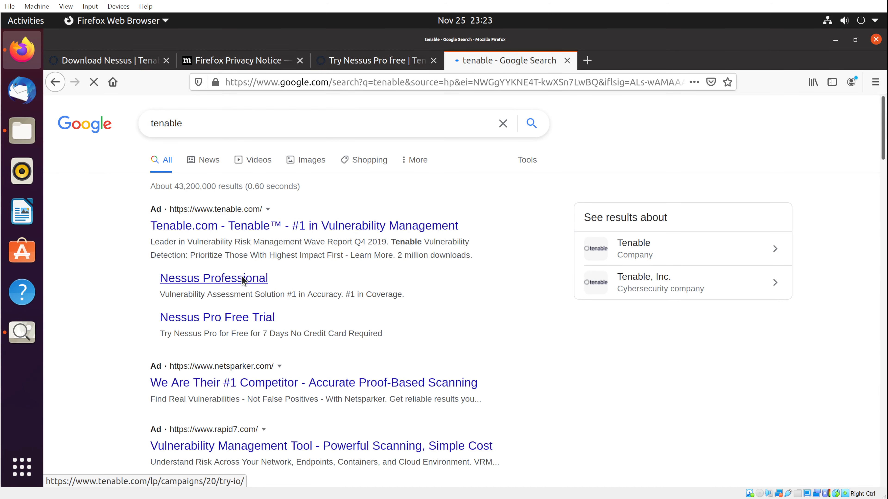
Follow the Nessus sitelink under the tenable.com result to reach tenable.com/products/nessus.
scroll(242, 278, down, 3)
scroll(242, 279, down, 2)
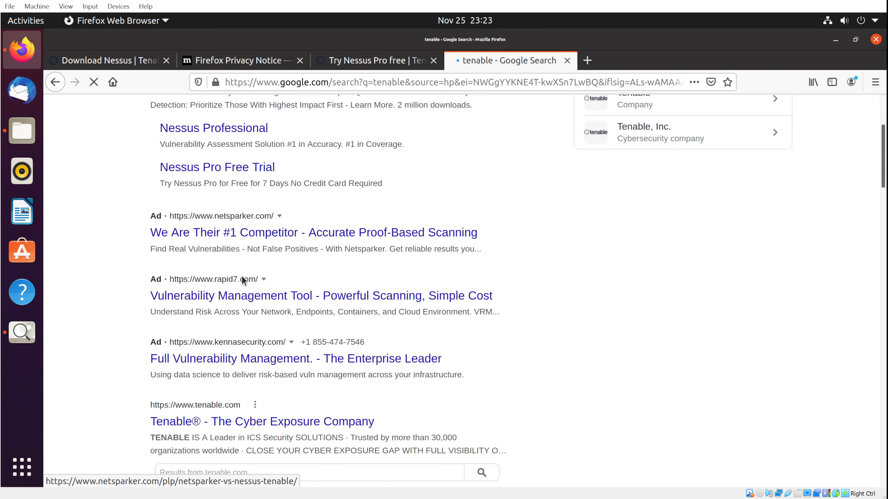
scroll(243, 280, down, 5)
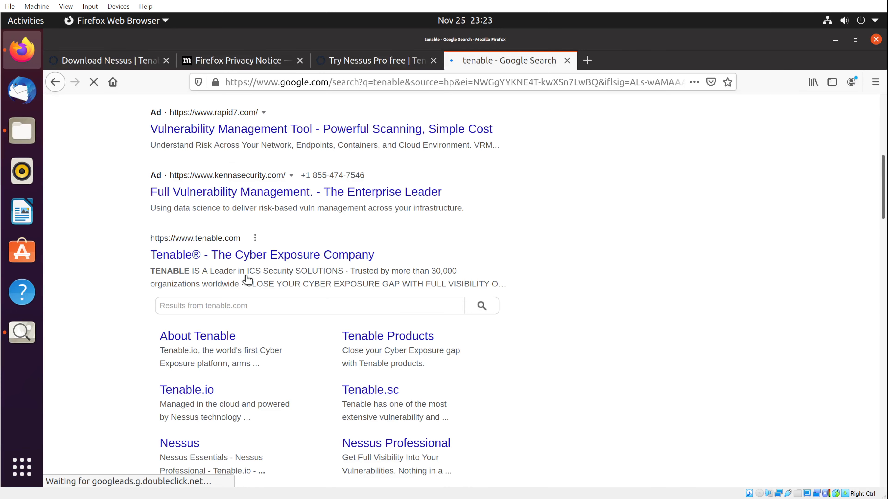
scroll(245, 277, down, 3)
scroll(227, 245, down, 1)
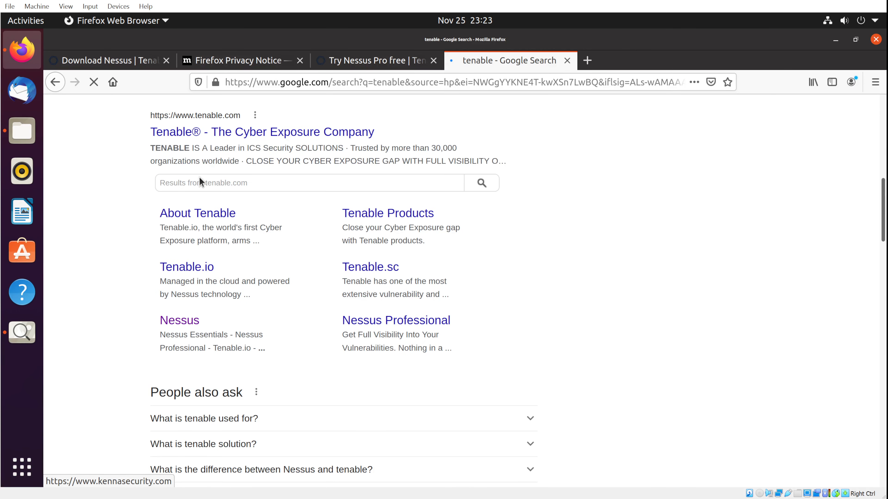
click(189, 321)
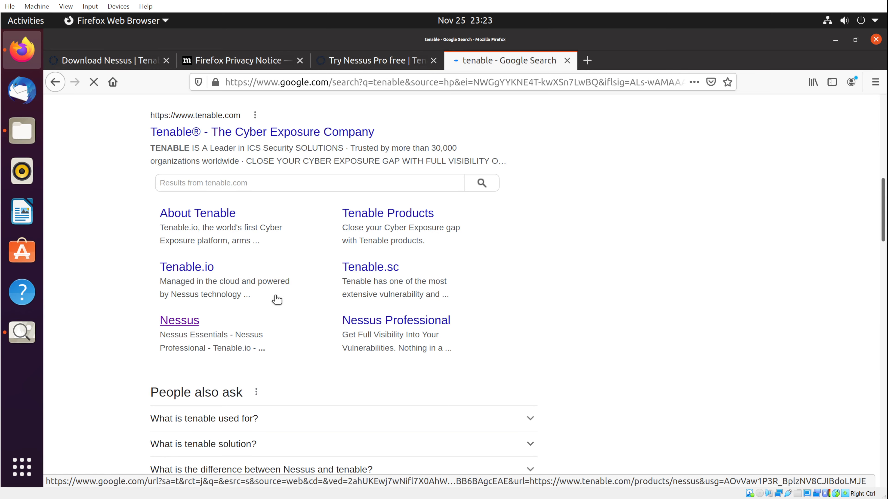
click(192, 323)
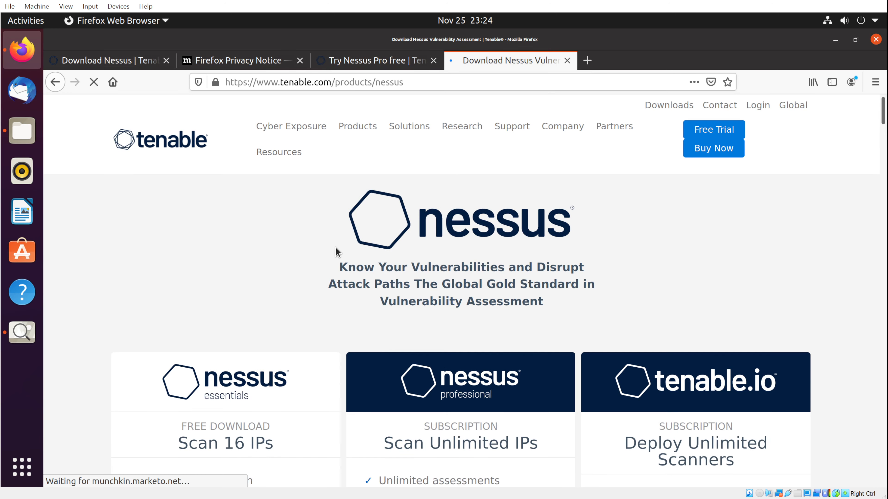
Go down to the Nessus Essentials card and open its Download page with the activation-code form.
scroll(415, 238, down, 3)
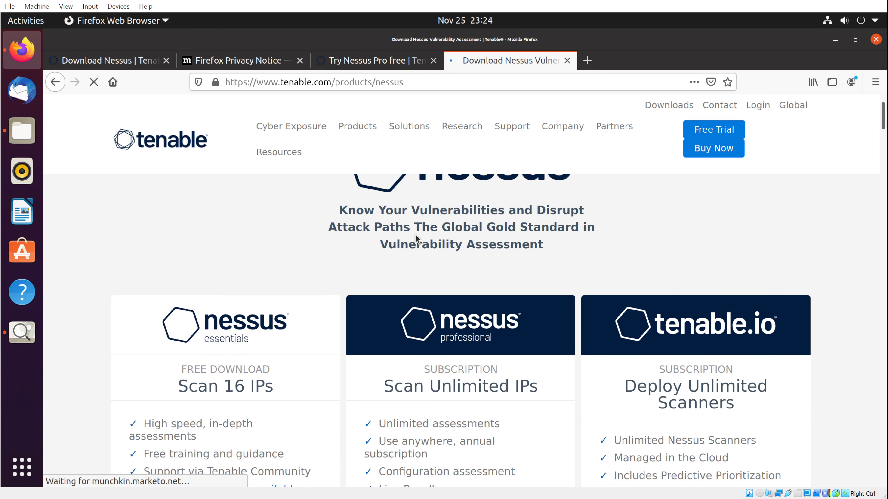
scroll(415, 235, up, 3)
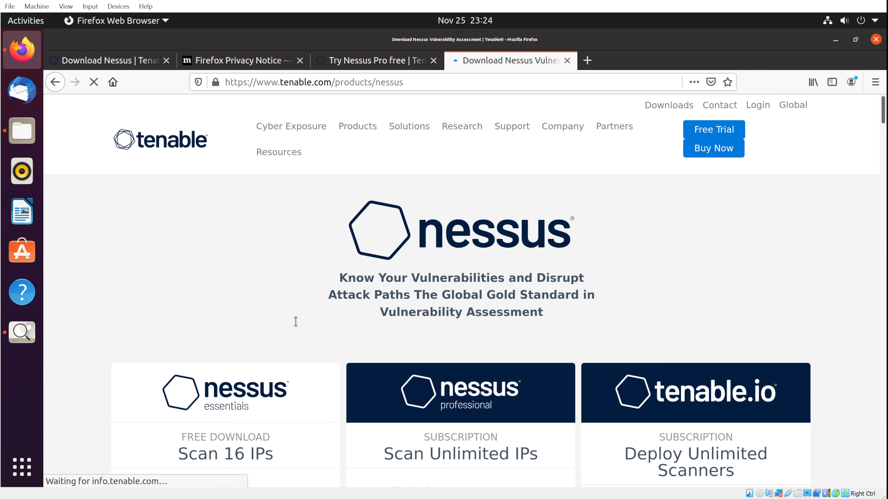
scroll(317, 383, down, 2)
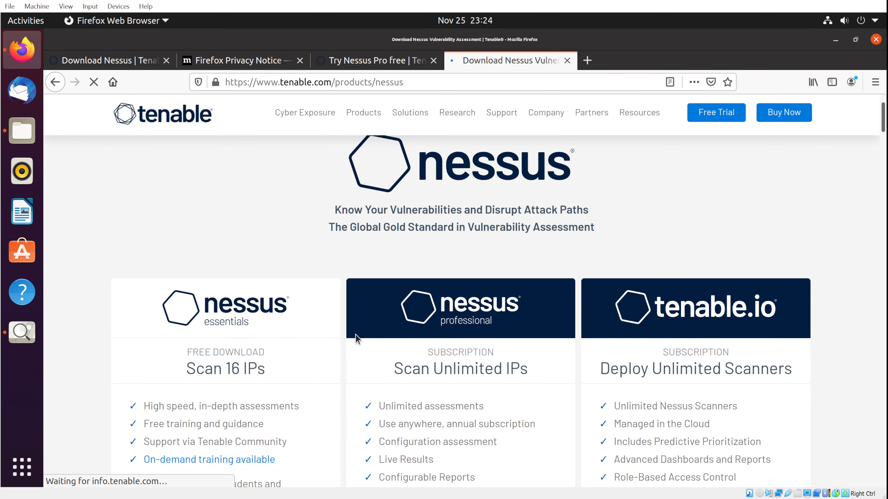
scroll(355, 335, down, 2)
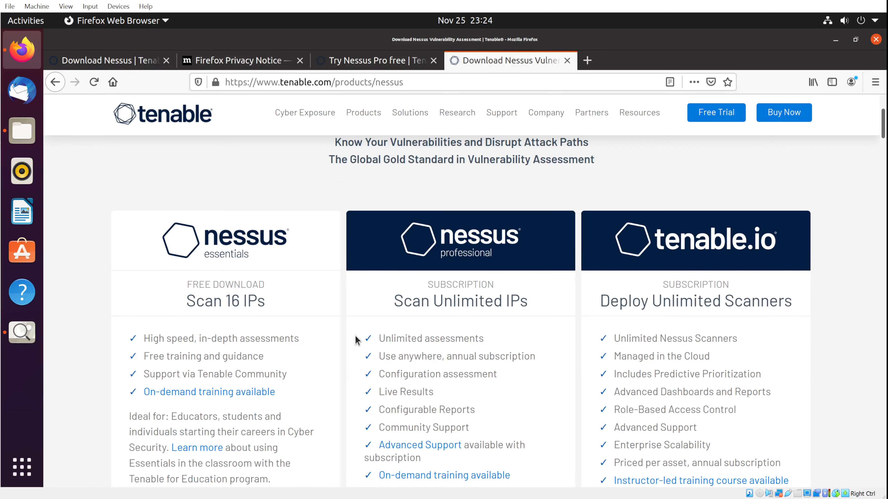
scroll(355, 340, down, 1)
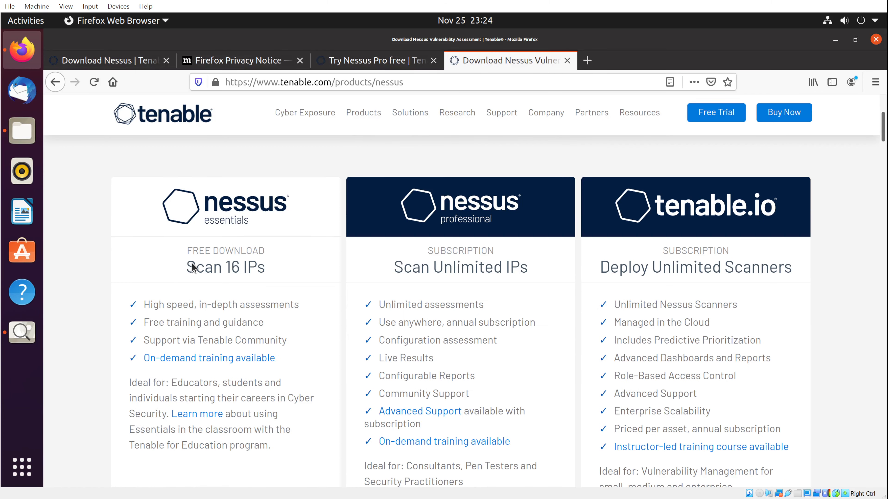
scroll(247, 449, down, 2)
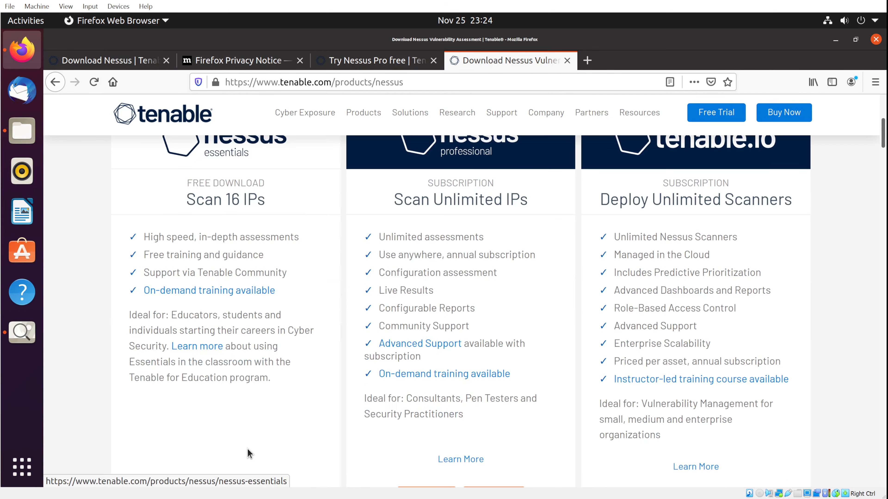
scroll(247, 449, down, 2)
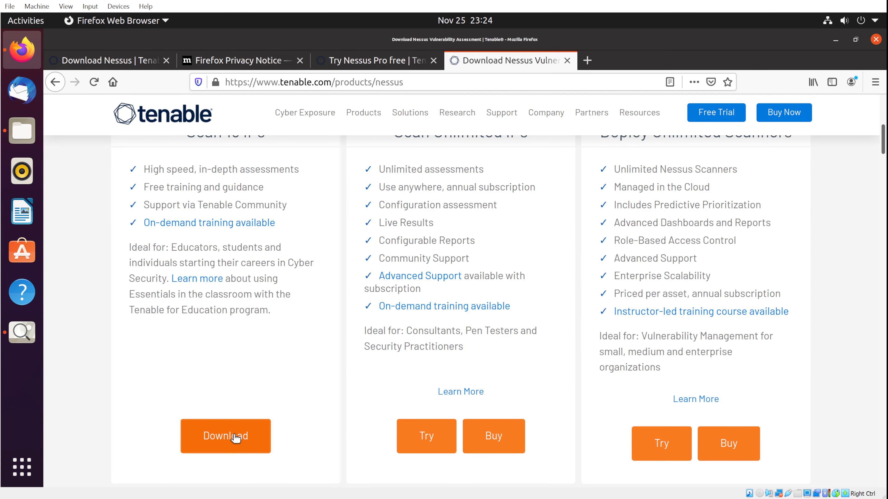
scroll(235, 435, down, 1)
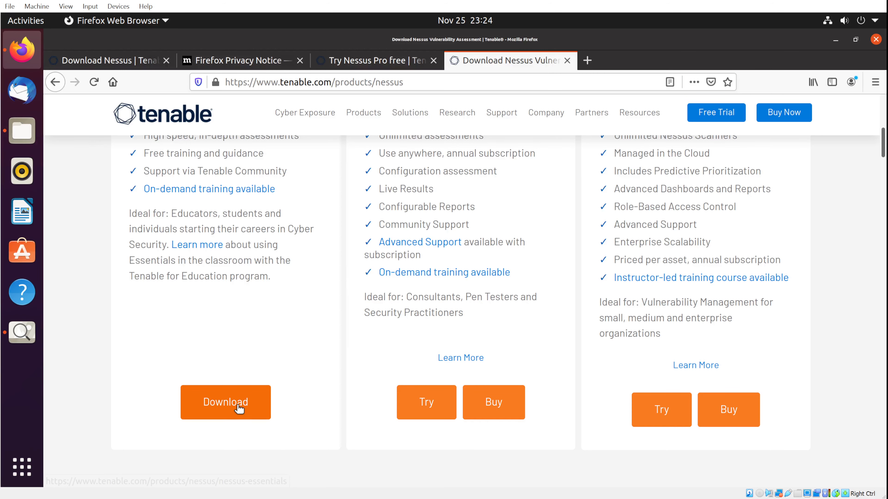
click(226, 406)
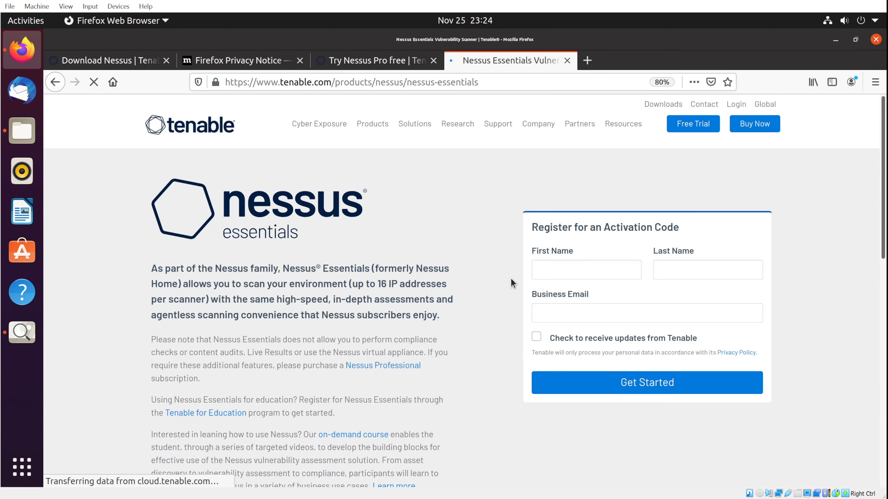
Zoom the page out to 70% and open Tenable's products overview page.
key(ctrl+minus)
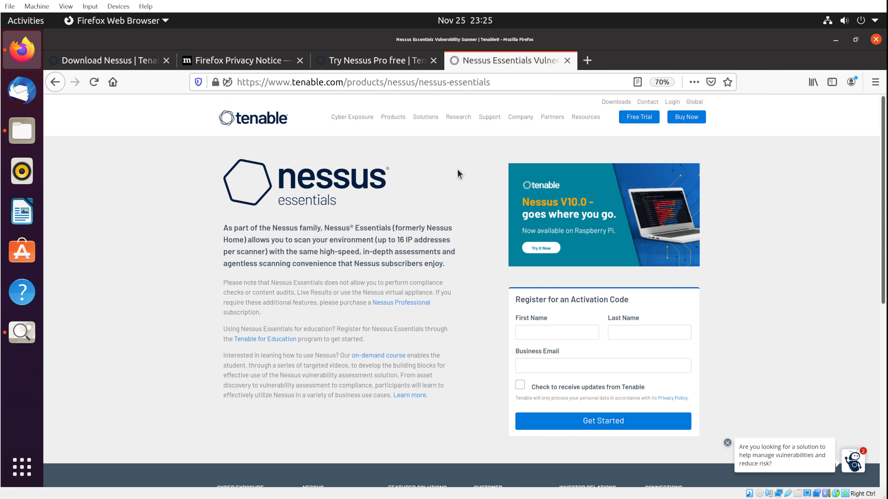
mouse_move(397, 121)
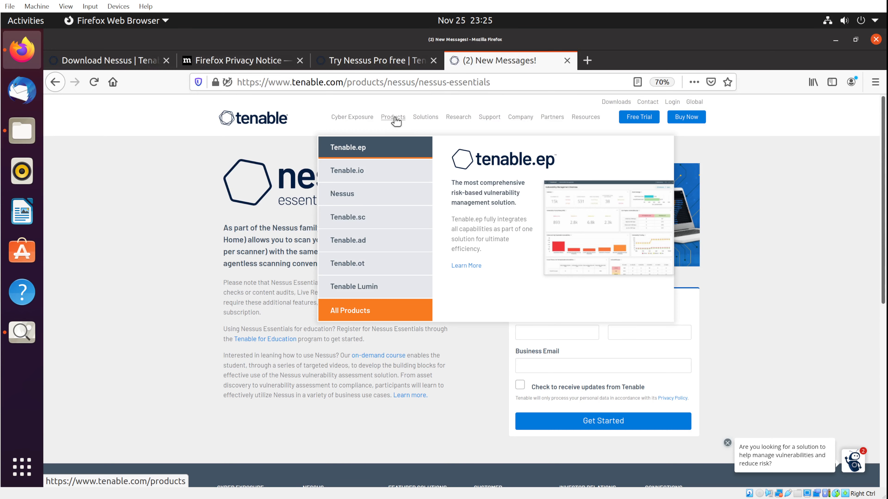
click(350, 171)
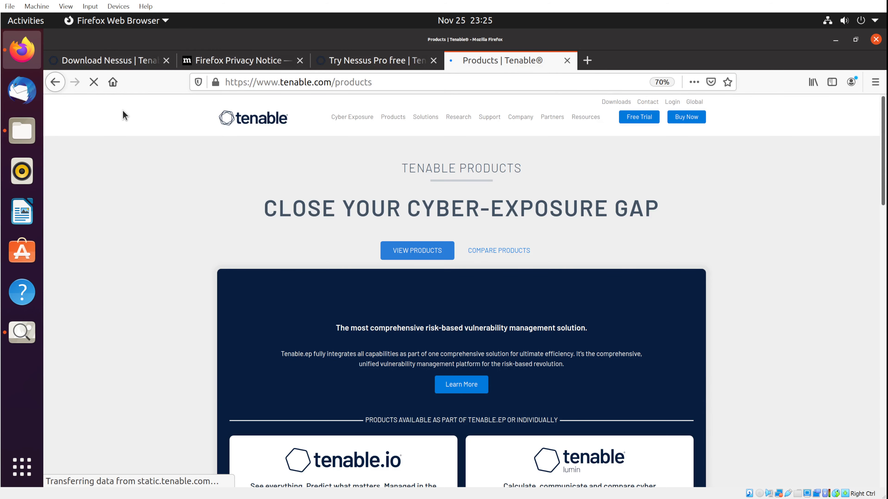
Return to the Nessus Essentials page, then open Tenable's Downloads page from the header.
click(55, 82)
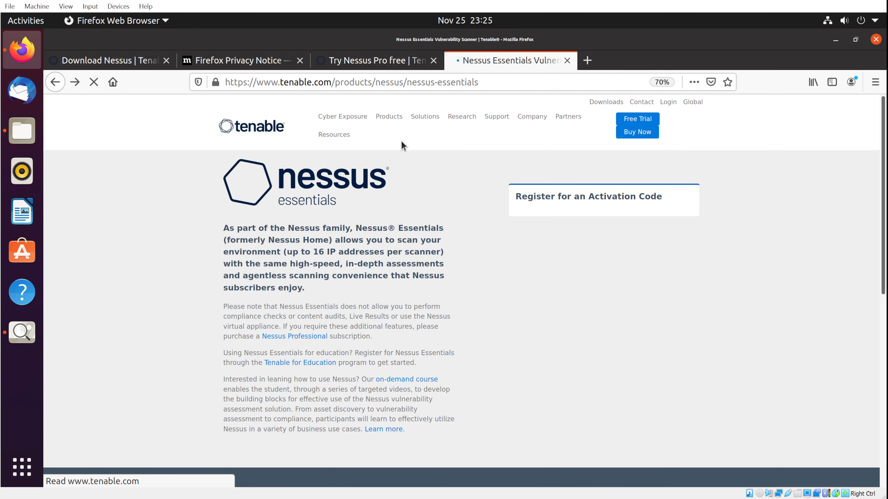
mouse_move(390, 115)
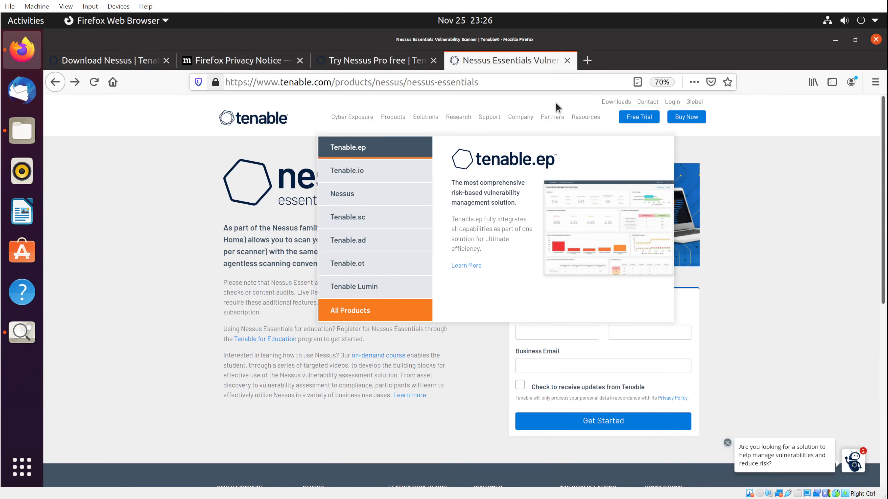
click(616, 102)
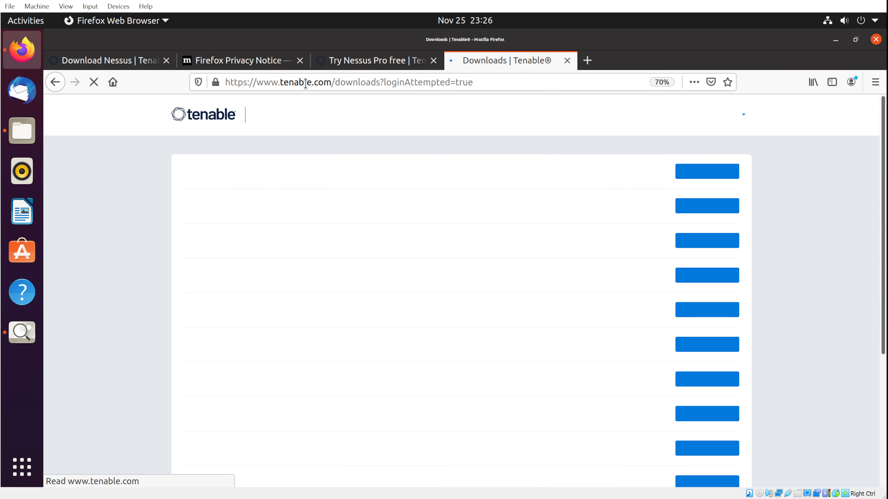
Open the Nessus downloads list and find-in-page 'ubun' to locate the Ubuntu packages.
click(138, 62)
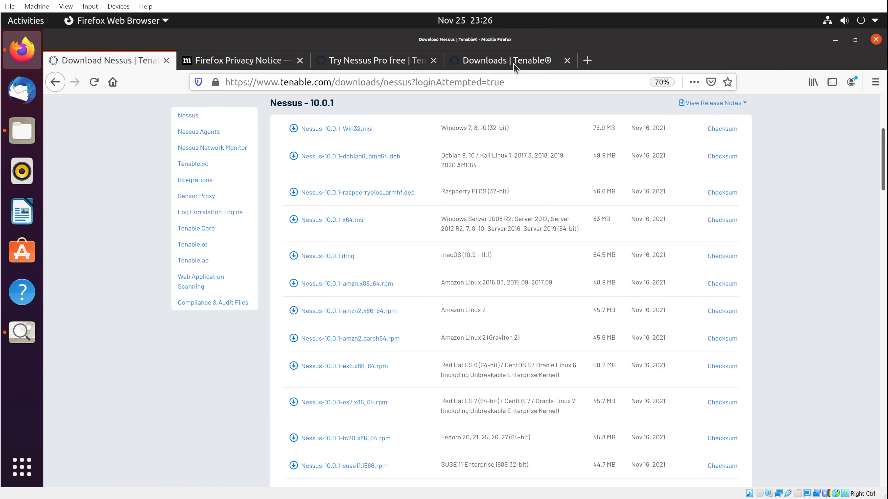
click(513, 64)
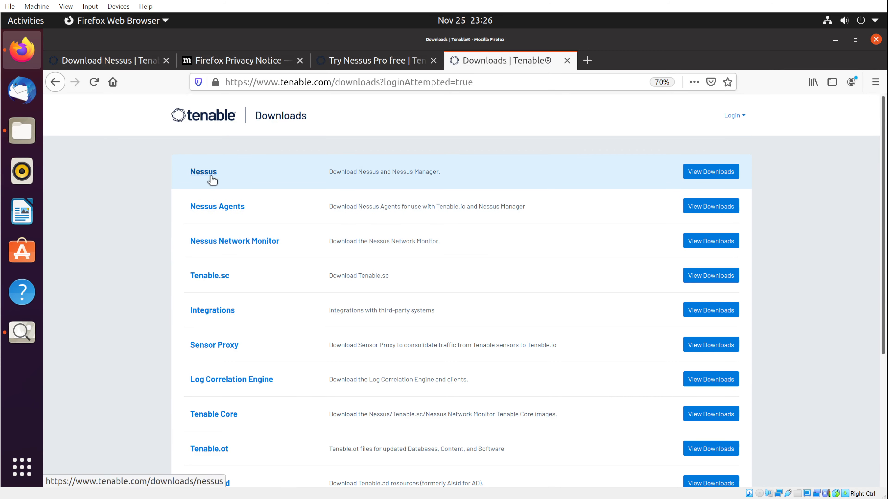
click(212, 177)
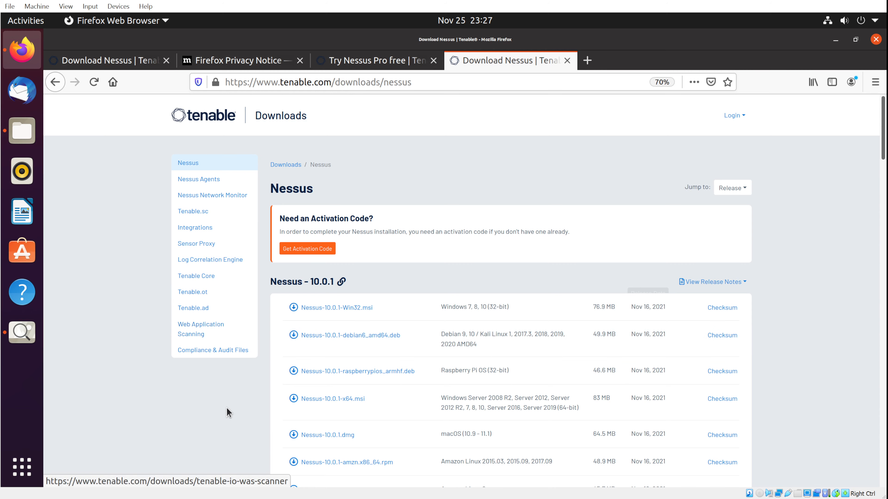
key(ctrl+f)
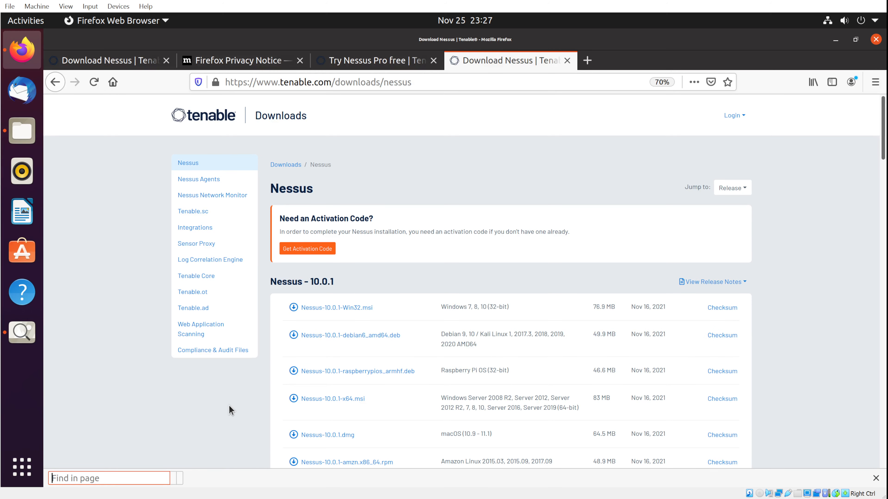
text(ubun)
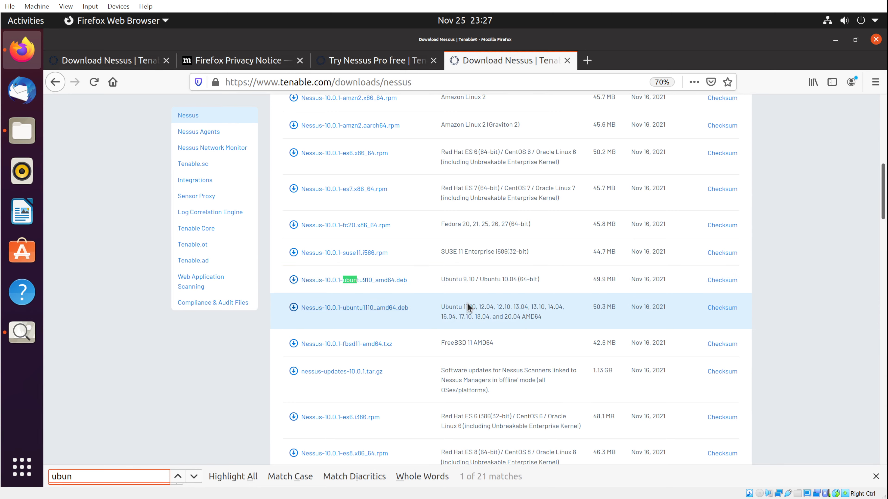
Download Nessus-10.0.1-ubuntu1110_amd64.deb, accepting the licence agreement and dismissing the open-file prompt.
click(388, 312)
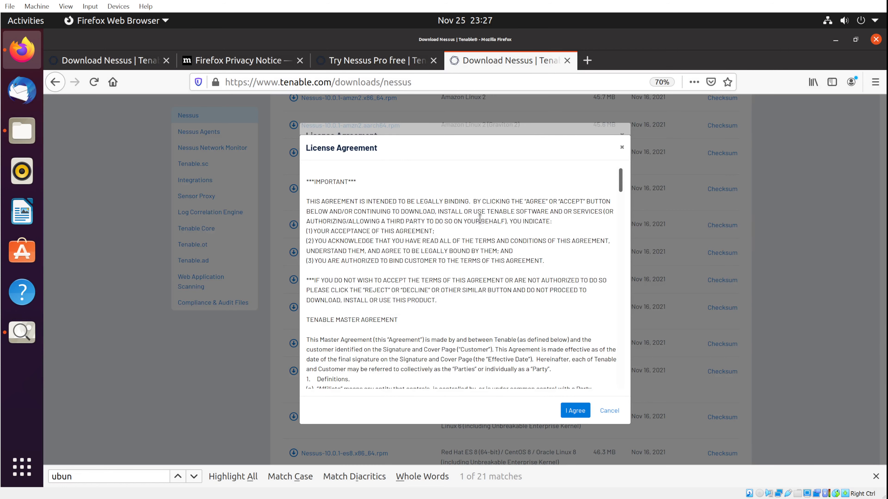
scroll(613, 254, down, 5)
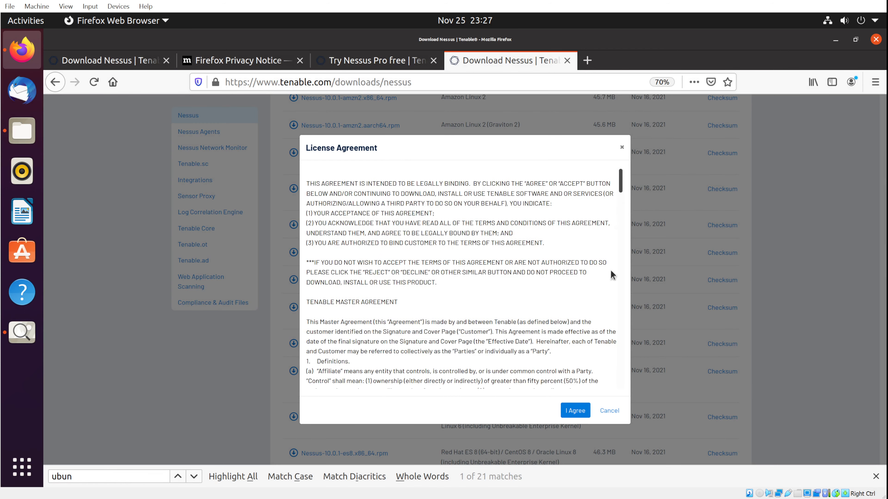
scroll(614, 351, down, 15)
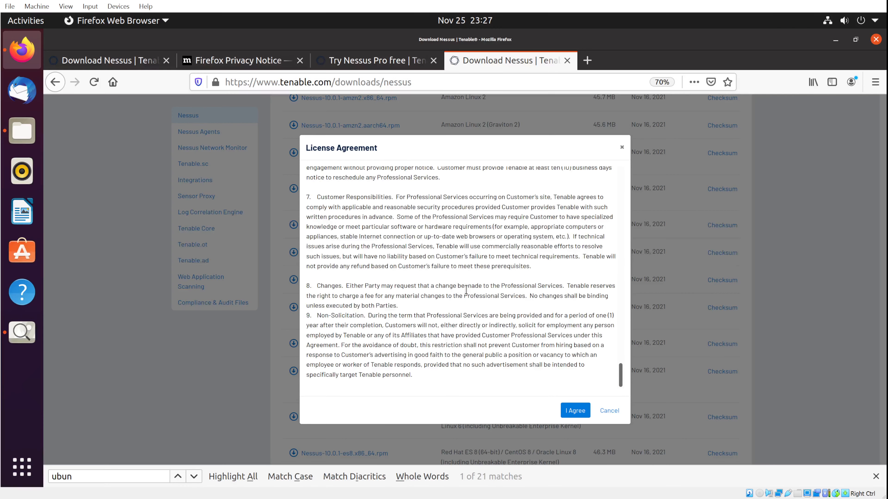
click(575, 412)
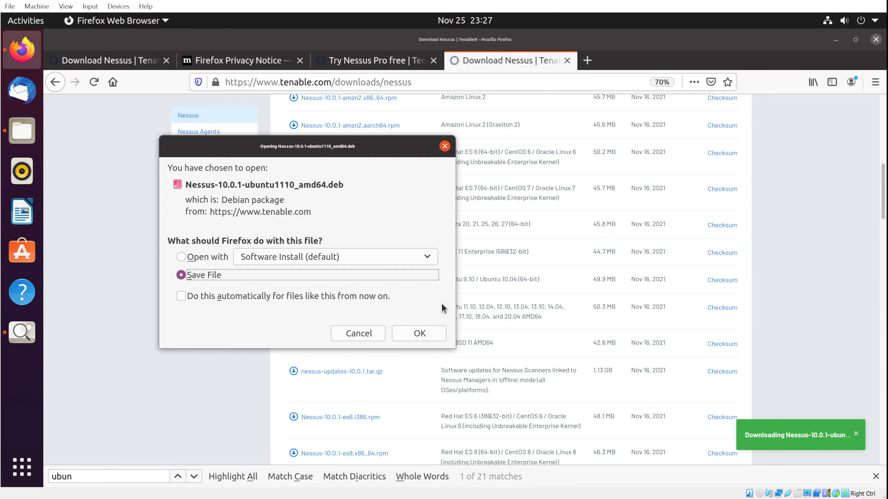
click(358, 334)
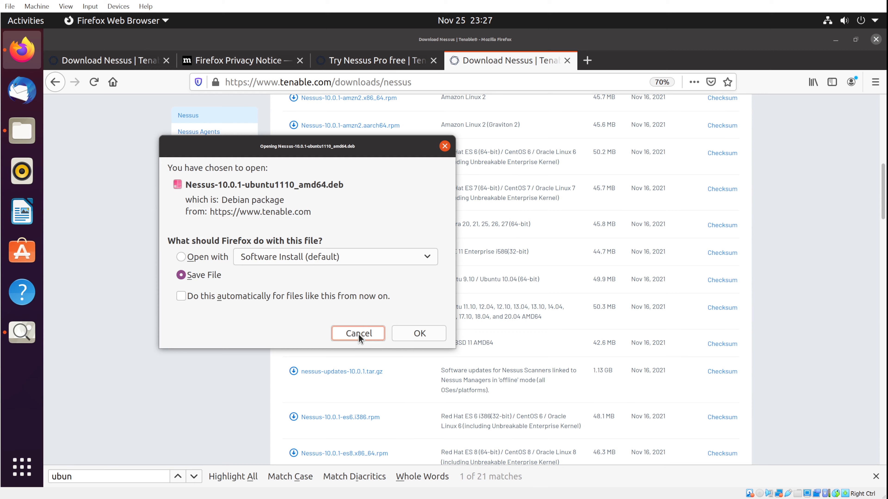
Show the Downloads folder in Files and open a terminal from its context menu.
click(28, 133)
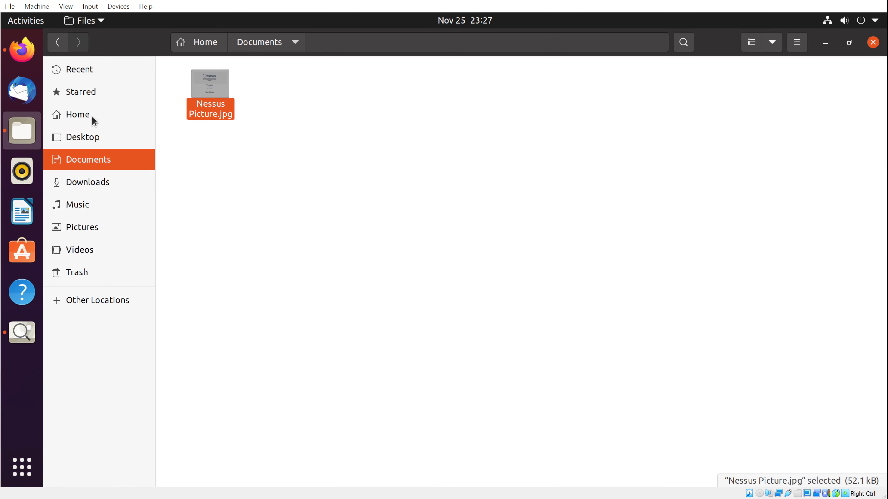
click(97, 181)
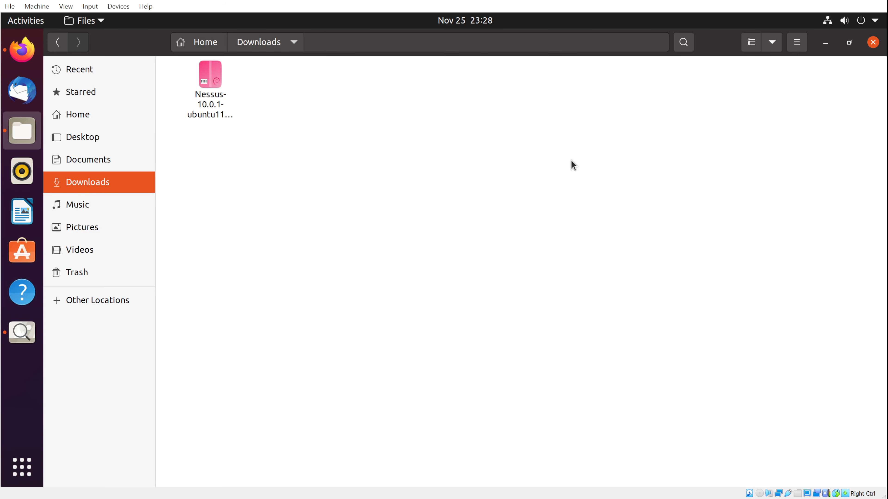
right_click(450, 142)
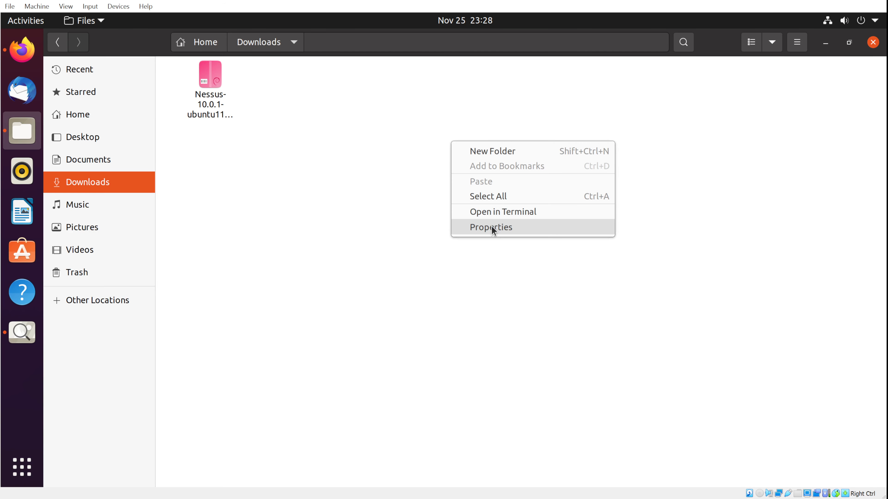
click(502, 213)
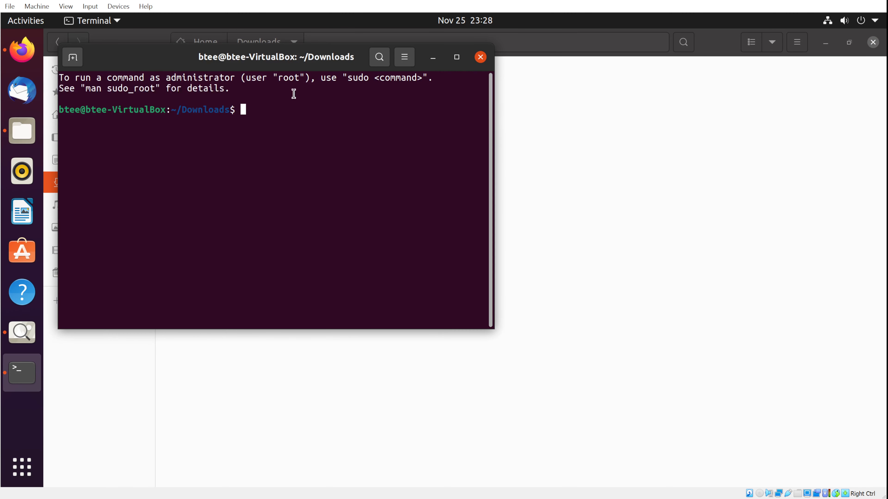
Move the terminal aside and run ls to list the Downloads folder.
drag(329, 51, 646, 125)
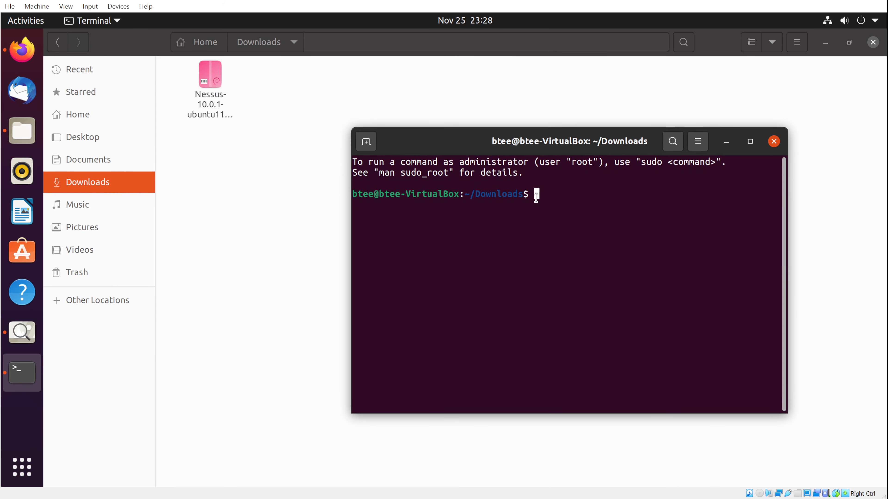
text(ls)
key(Return)
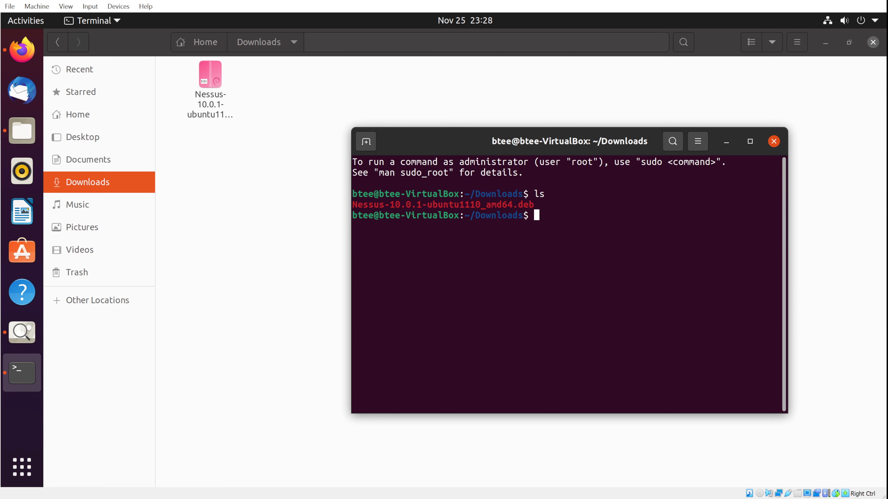
Begin typing the install command 'sudo dpkg -i Ne' for the Nessus package.
text(sudo)
text(dpkg)
text(-i Ne)
Complete the command with the copied Nessus-10.0.1-ubuntu1110_amd64.deb name and run it, entering the sudo password.
key(Tab)
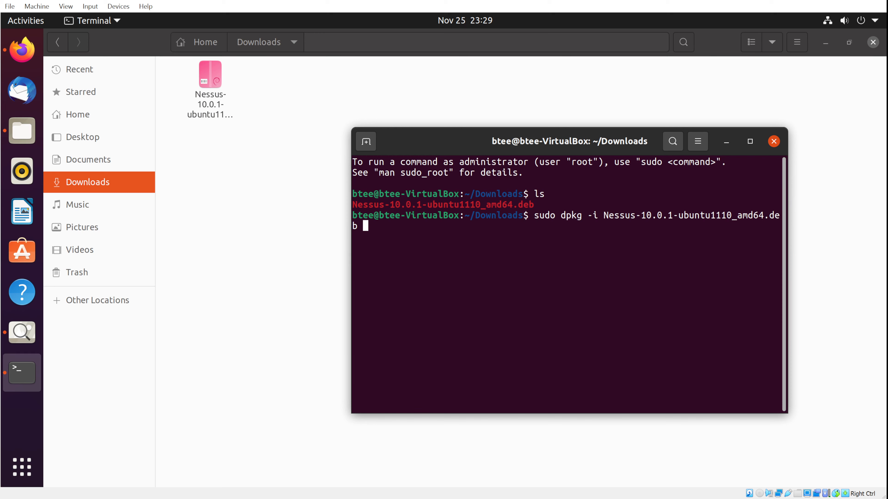
key(BackSpace)
key(BackSpace)
key(BackSpace)
key(BackSpace)
key(BackSpace)
key(BackSpace)
key(BackSpace)
key(BackSpace)
key(BackSpace)
key(BackSpace)
key(BackSpace)
key(BackSpace)
key(BackSpace)
key(BackSpace)
key(BackSpace)
key(BackSpace)
key(BackSpace)
key(BackSpace)
key(BackSpace)
key(BackSpace)
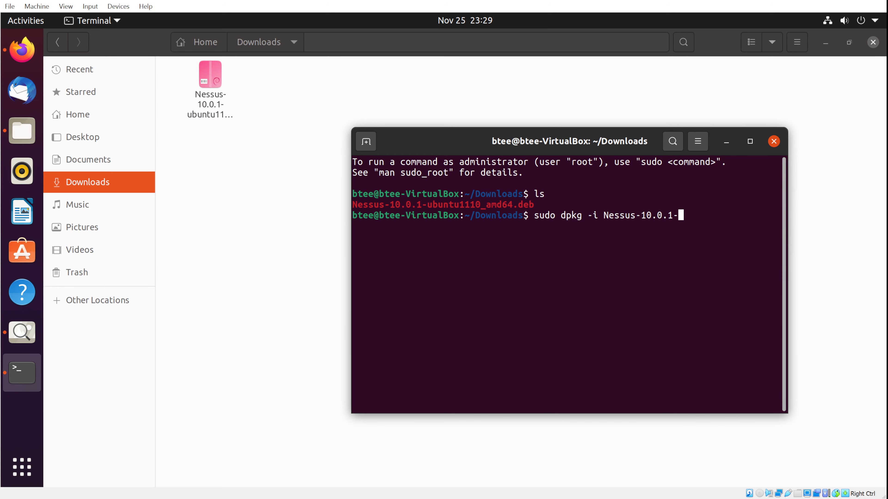
key(BackSpace)
key(BackSpace)
key(BackSpace)
key(BackSpace)
key(BackSpace)
key(BackSpace)
key(BackSpace)
key(BackSpace)
key(BackSpace)
key(BackSpace)
key(BackSpace)
key(BackSpace)
key(BackSpace)
key(BackSpace)
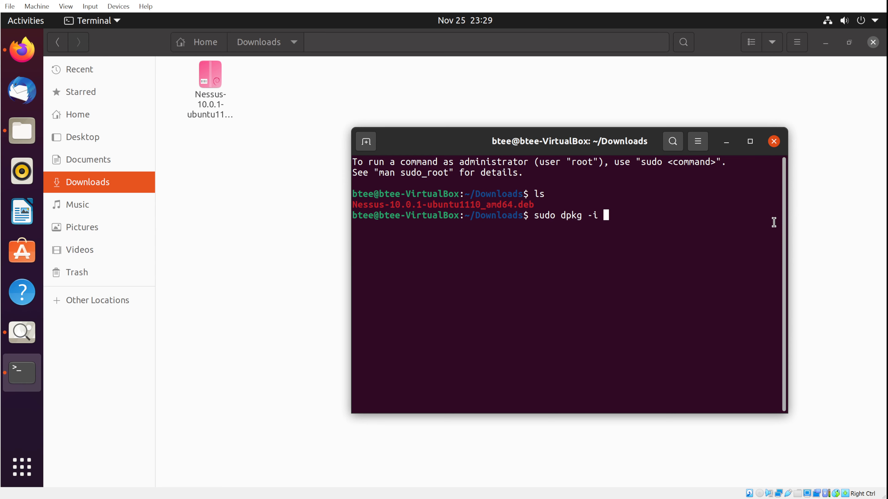
drag(535, 205, 353, 203)
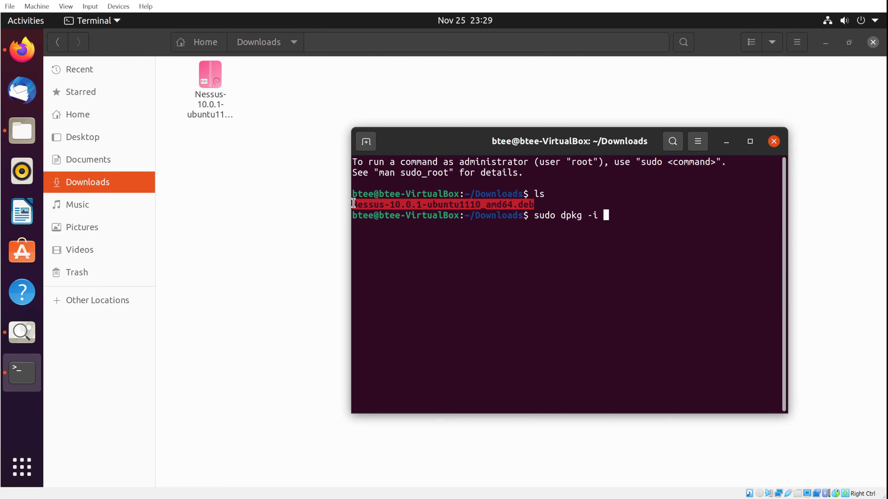
right_click(366, 205)
click(414, 212)
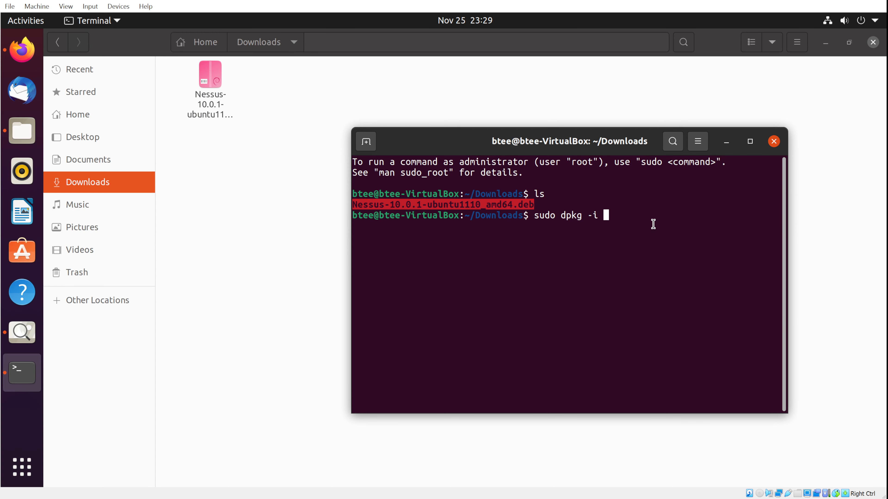
right_click(636, 218)
click(665, 256)
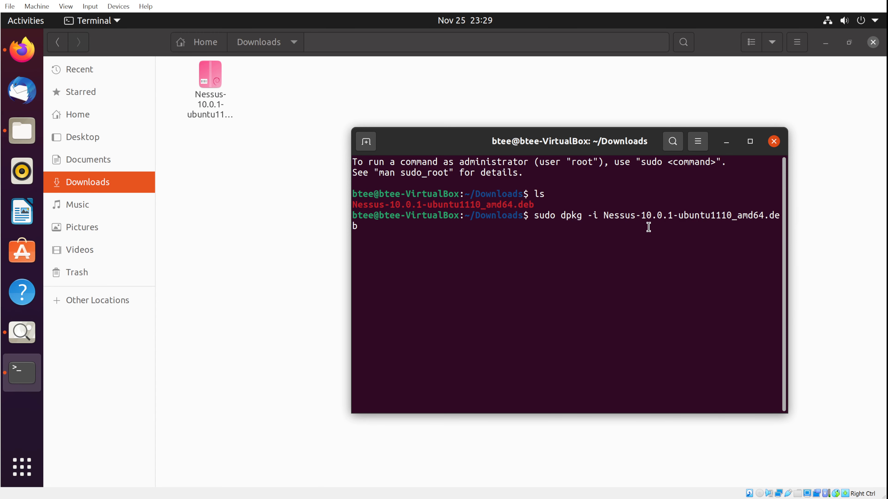
key(Return)
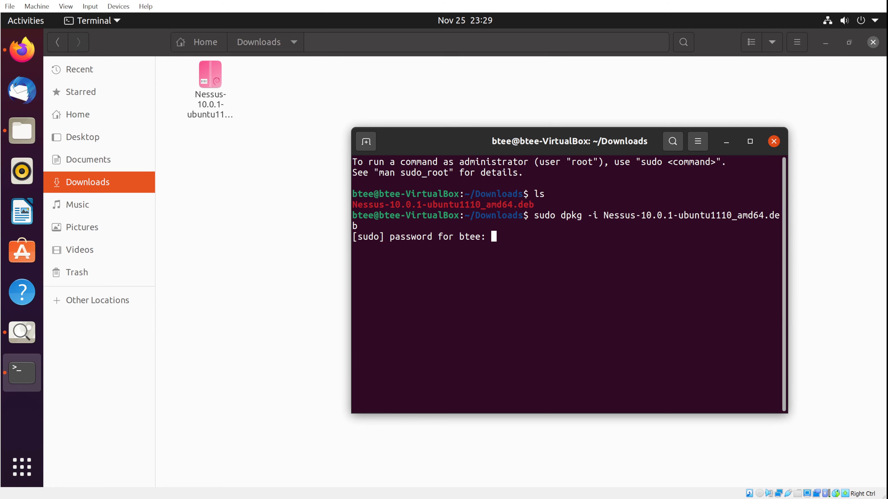
key(Return)
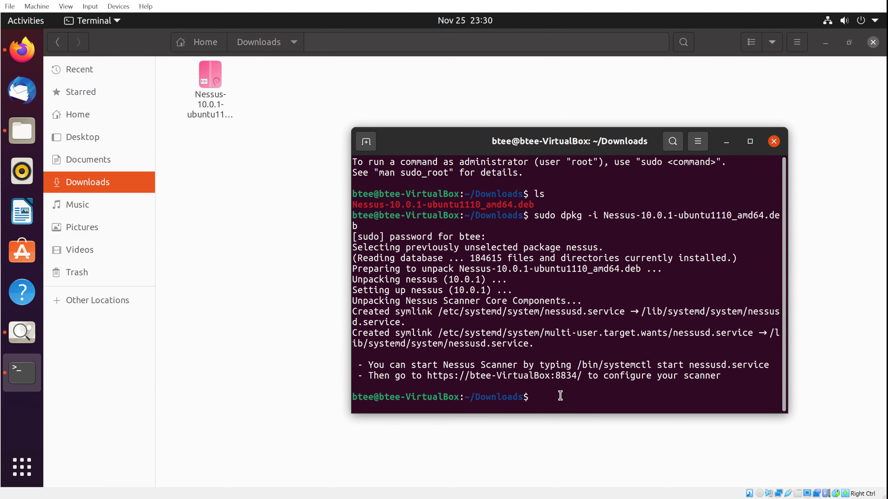
Run 'sudo systemctl start nessusd.service', then type a status-check command for nessusd.service.
text(sudo systemctl)
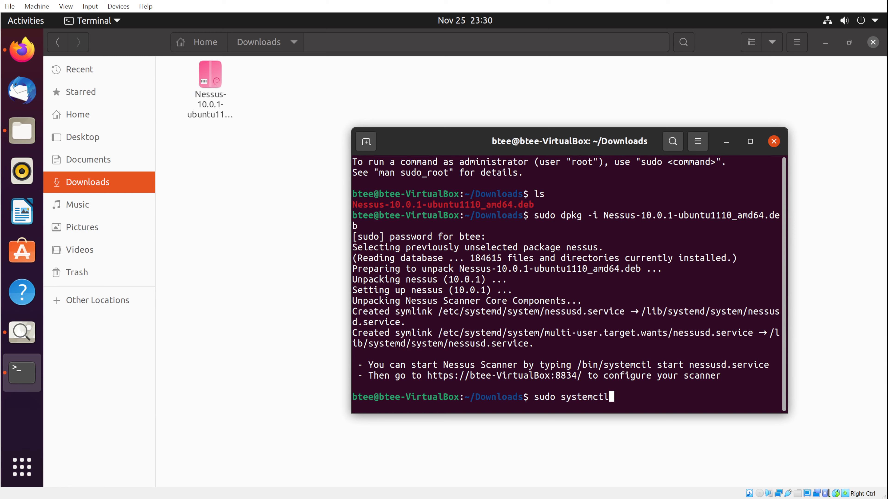
text( start nessusd.service)
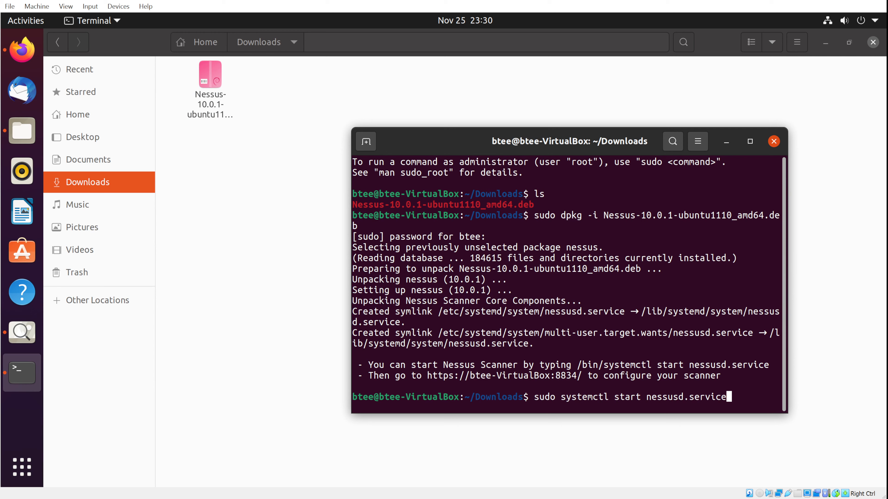
key(Return)
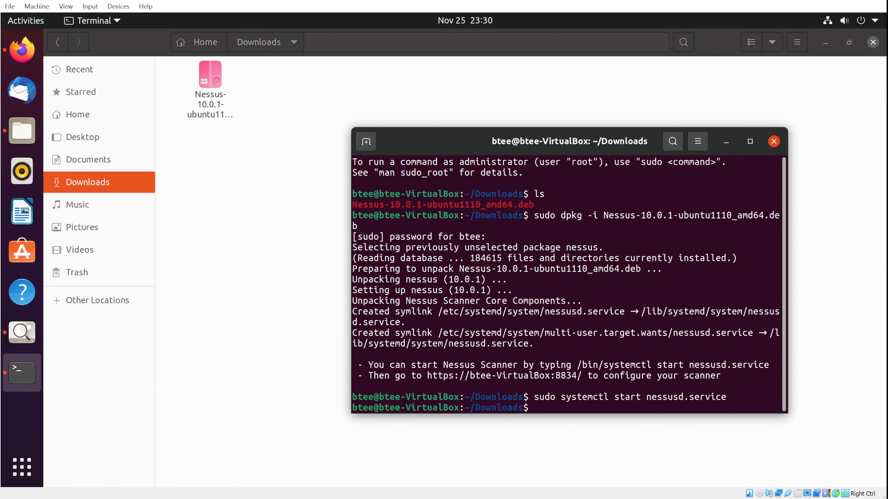
text(sudo sydtemctl s)
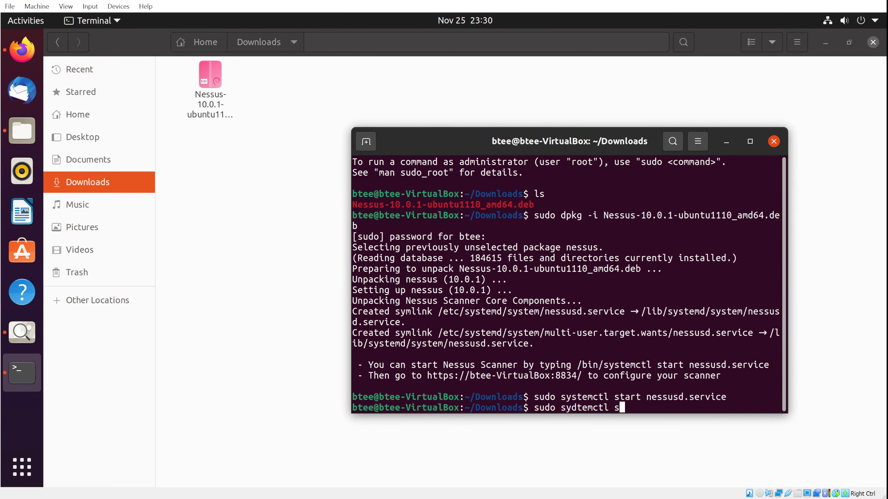
text(tats)
text(s)
text( nessusd)
text(.service)
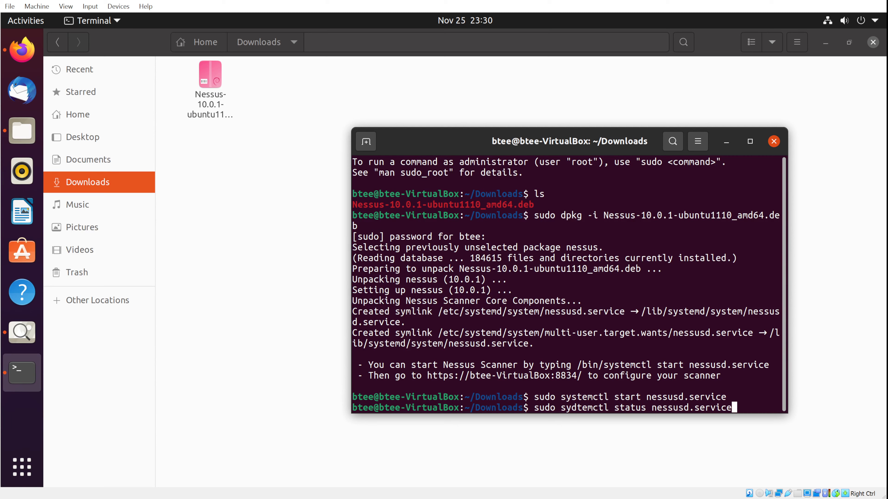
Correct 'sydtemctl' to 'systemctl' and confirm nessusd.service reports active (running).
key(Return)
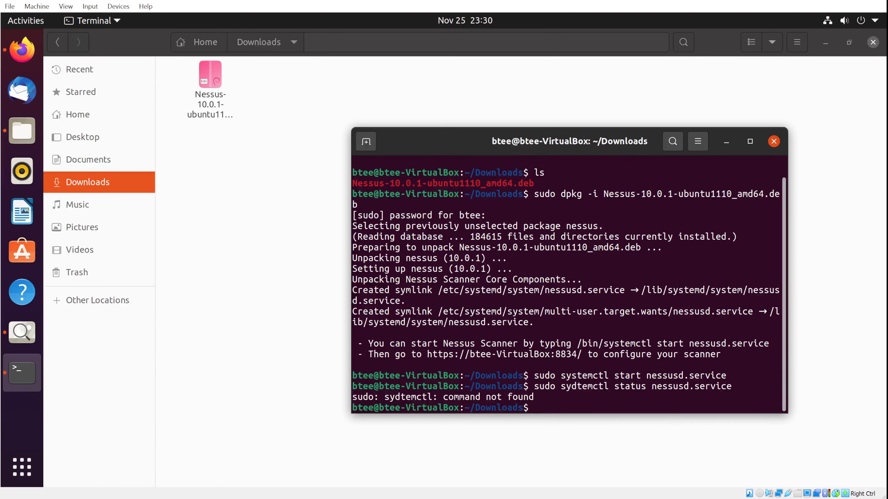
key(Up)
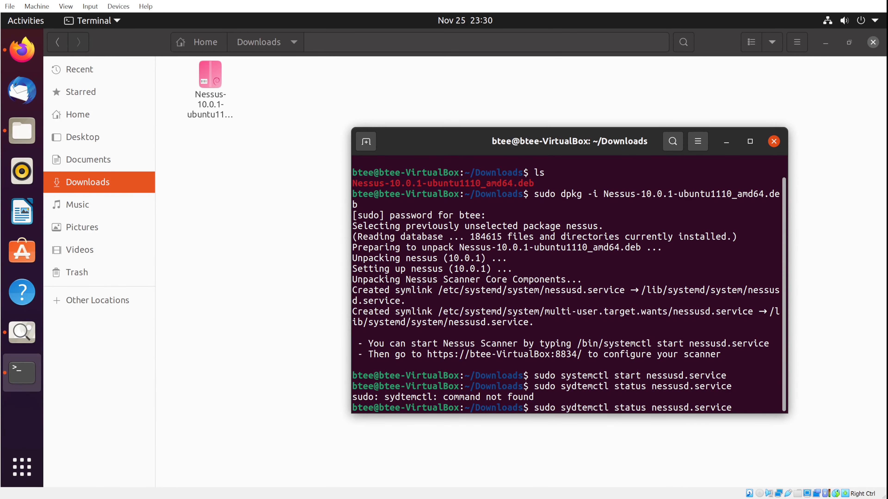
key(Left)
key(Left)
key(Left)
key(Left)
key(Left)
key(Left)
key(Left)
key(Left)
key(Left)
key(Left)
key(Left)
key(Left)
key(Left)
key(Left)
key(Left)
key(Left)
key(Left)
key(Left)
key(Left)
key(Left)
key(Left)
key(Left)
key(Left)
key(Left)
key(Left)
key(Left)
key(Left)
key(Left)
key(Left)
key(BackSpace)
text(s)
key(Return)
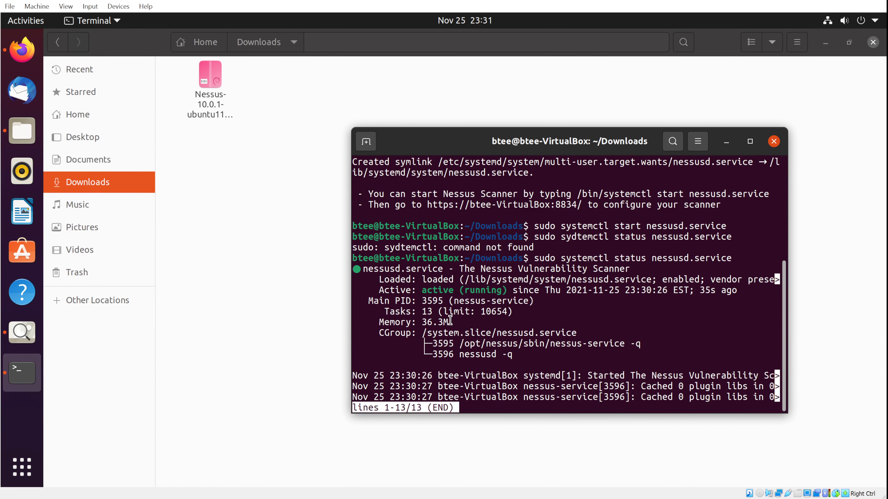
drag(422, 290, 502, 290)
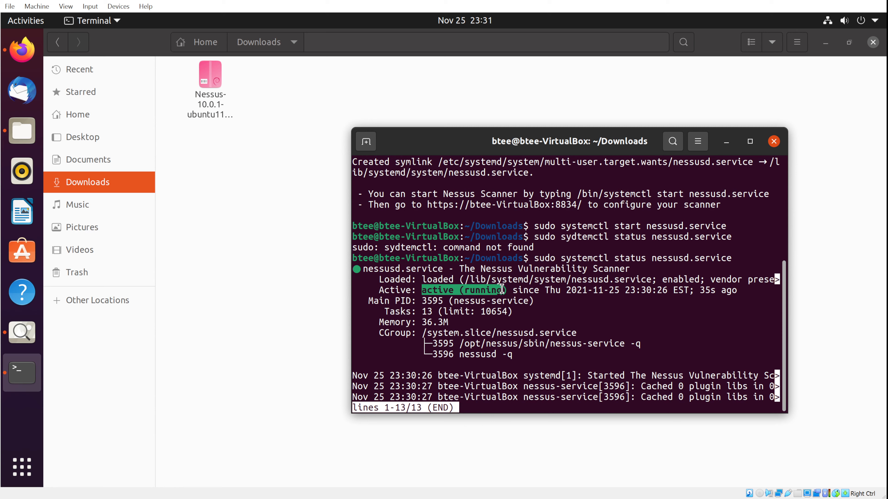
click(475, 408)
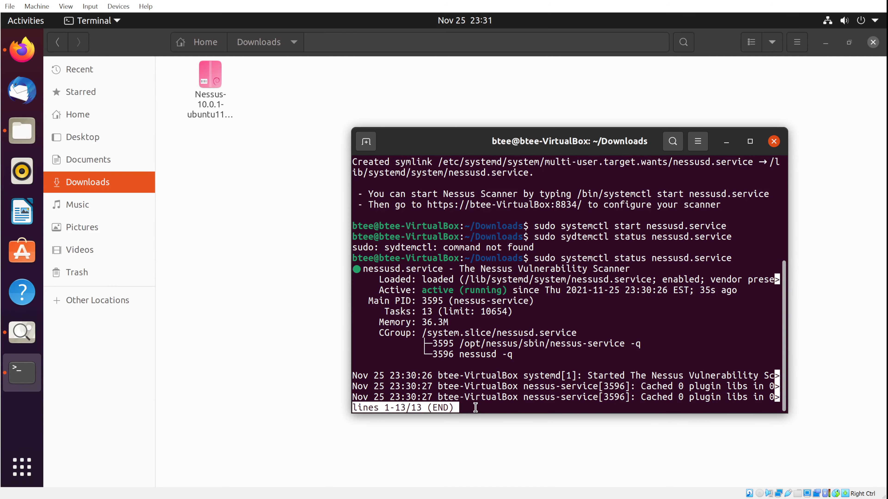
key(q)
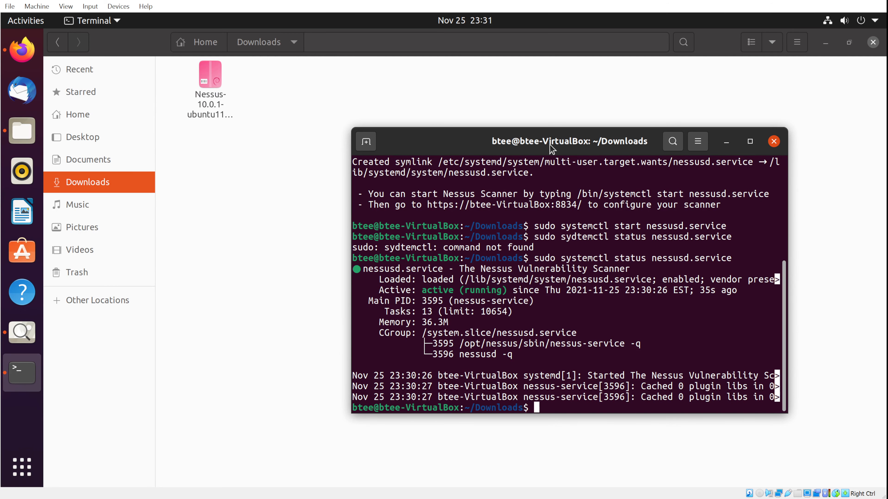
Select the Nessus setup link on port 8834 in the terminal output and bring up its options.
scroll(556, 303, up, 1)
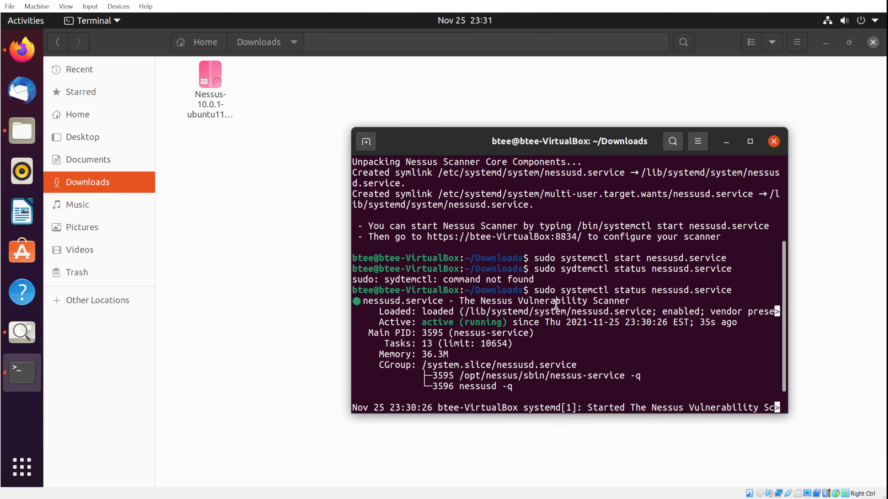
drag(427, 237, 573, 239)
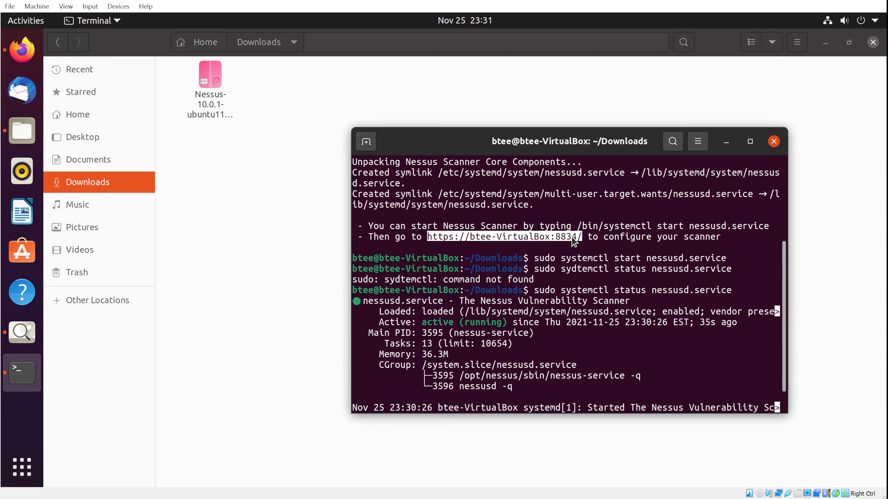
right_click(572, 239)
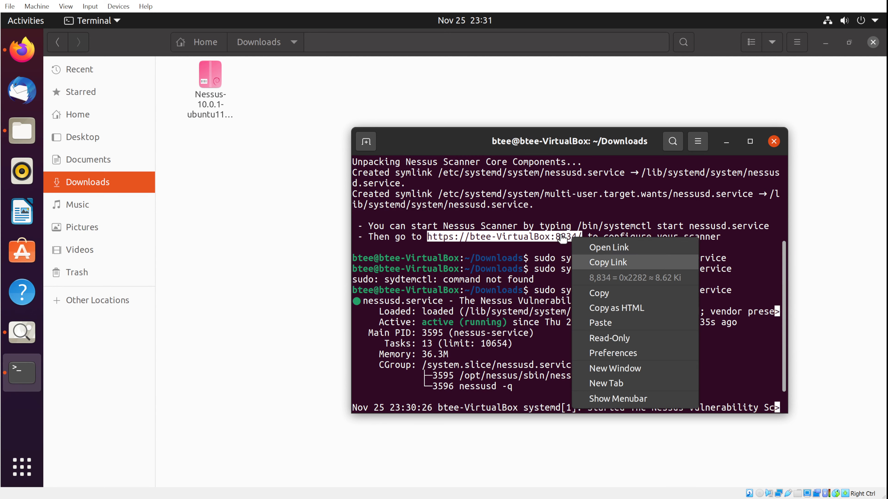
Copy the port 8834 setup link and go to Firefox with a new blank tab.
click(607, 262)
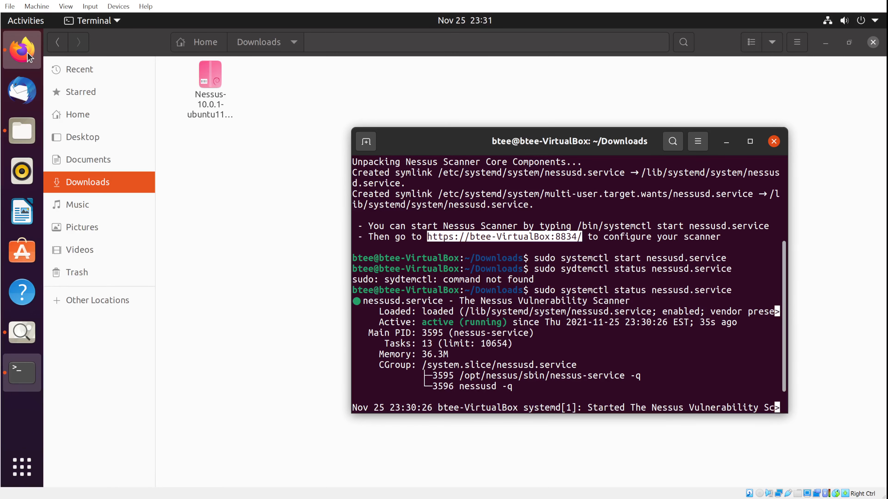
click(13, 56)
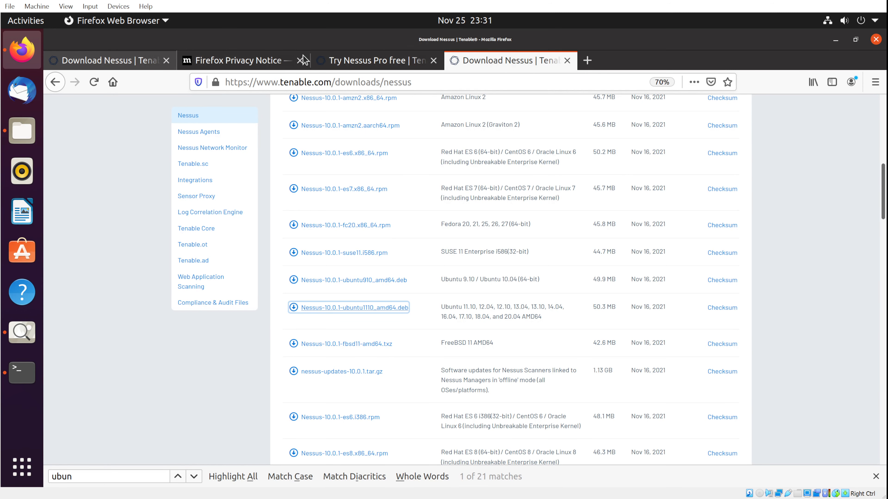
click(588, 61)
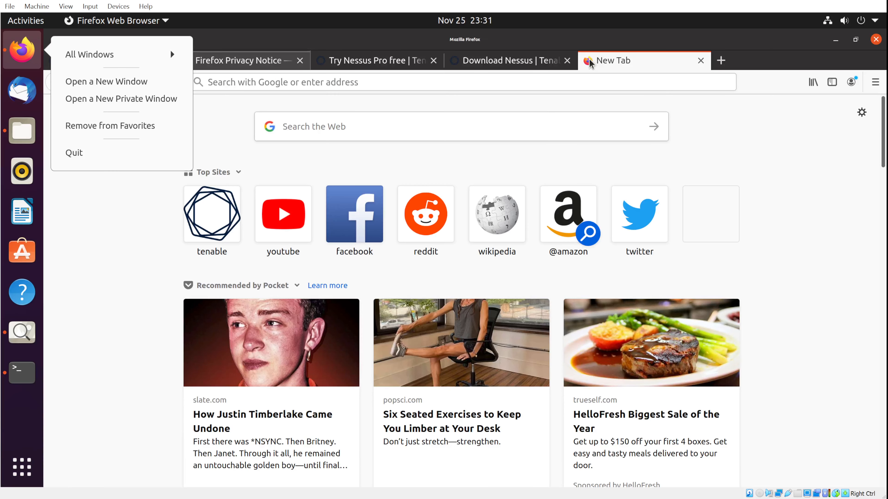
Paste the copied Nessus setup address on port 8834 into the address bar and load it.
click(449, 82)
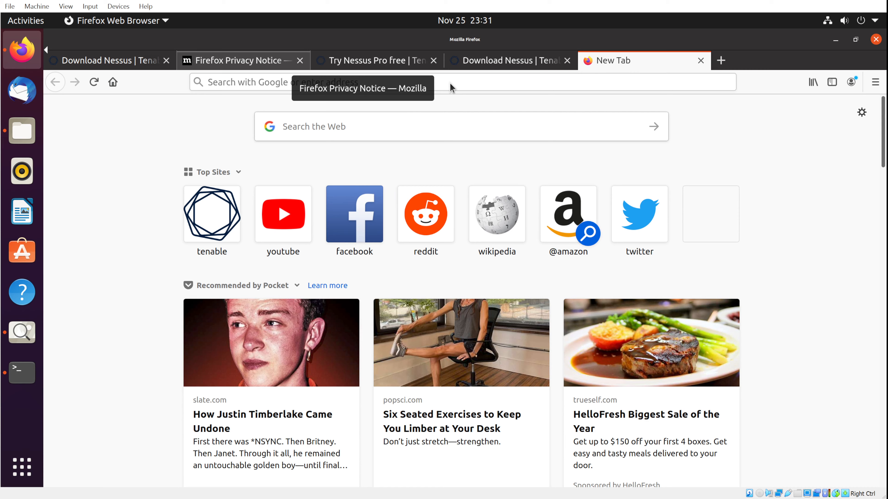
click(440, 81)
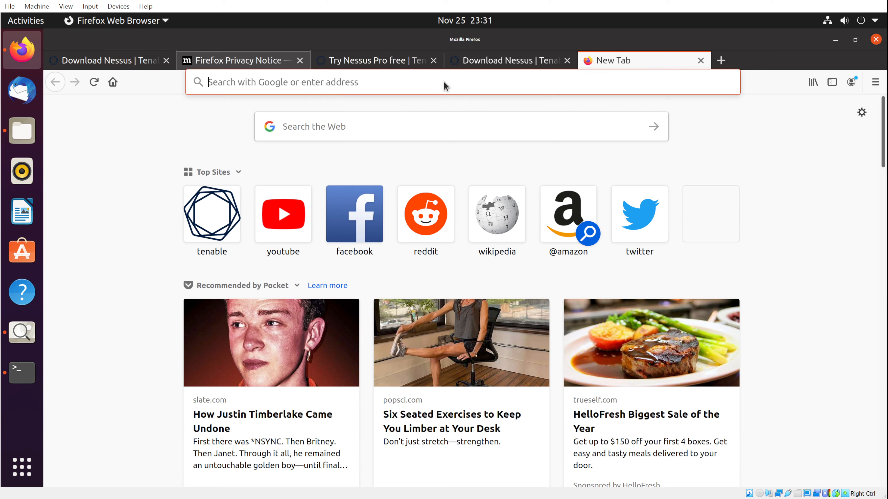
right_click(422, 85)
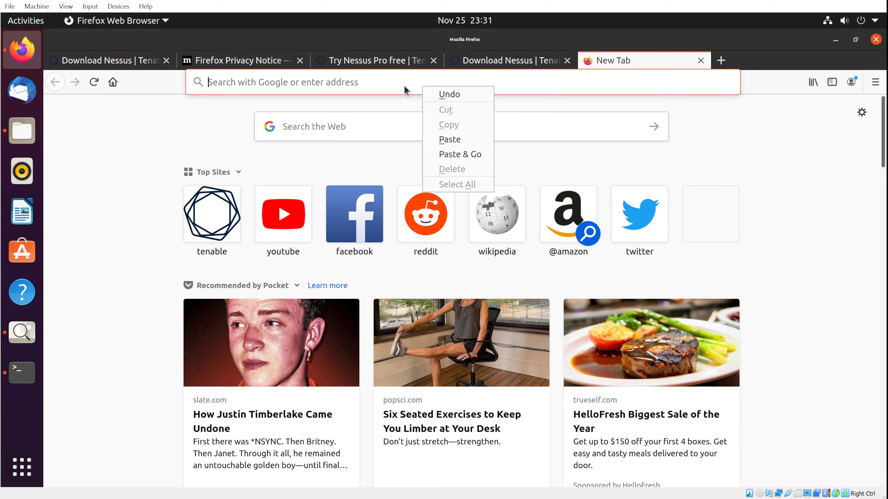
click(449, 140)
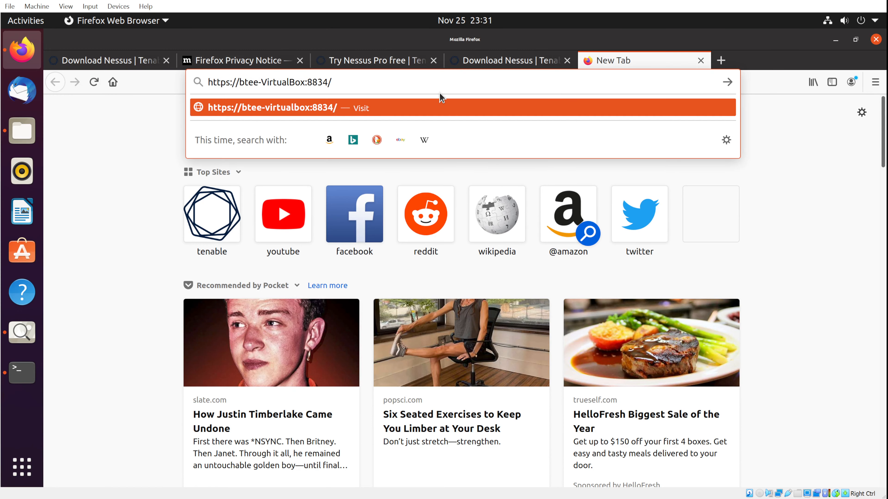
key(Return)
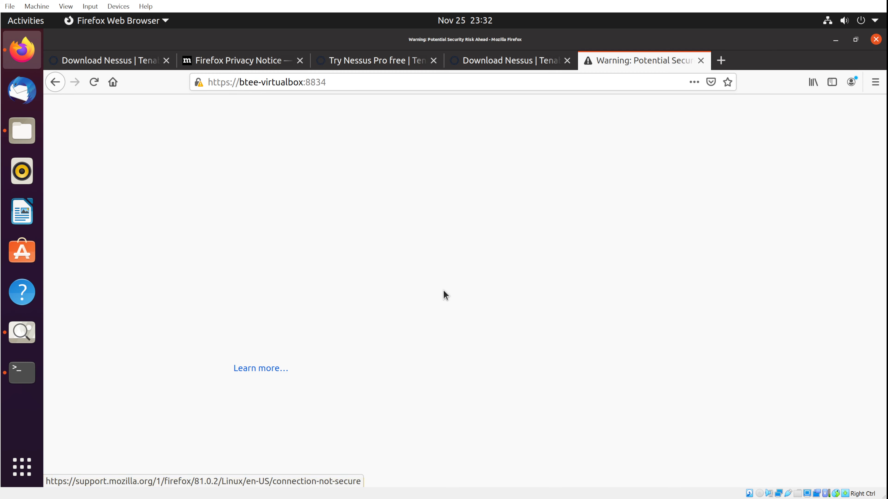
Accept the self-signed certificate risk for the local Nessus page, then start a blank tab.
click(343, 84)
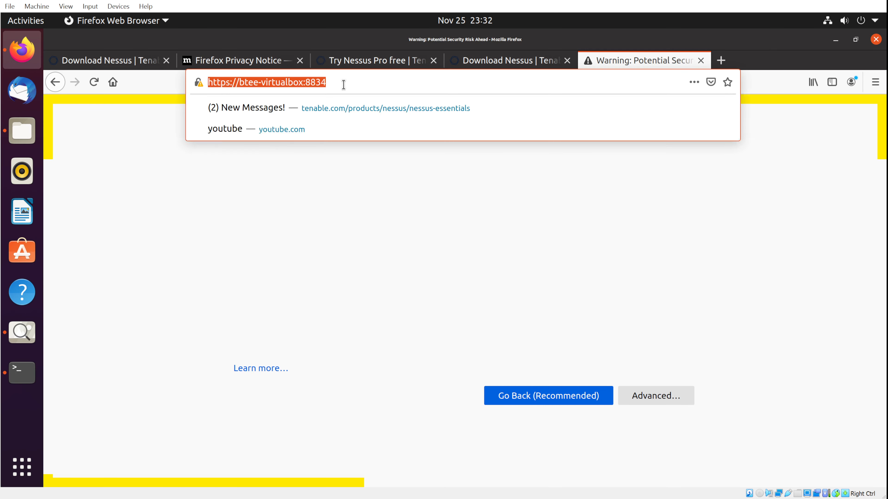
click(786, 171)
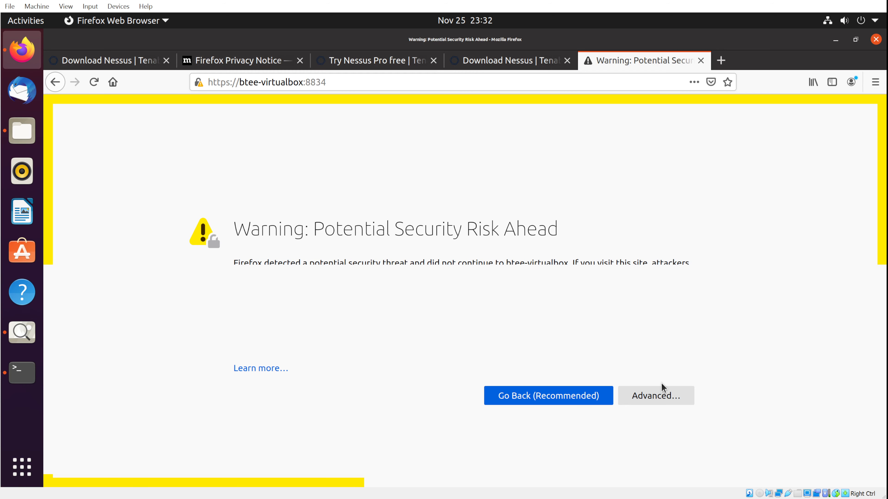
click(656, 397)
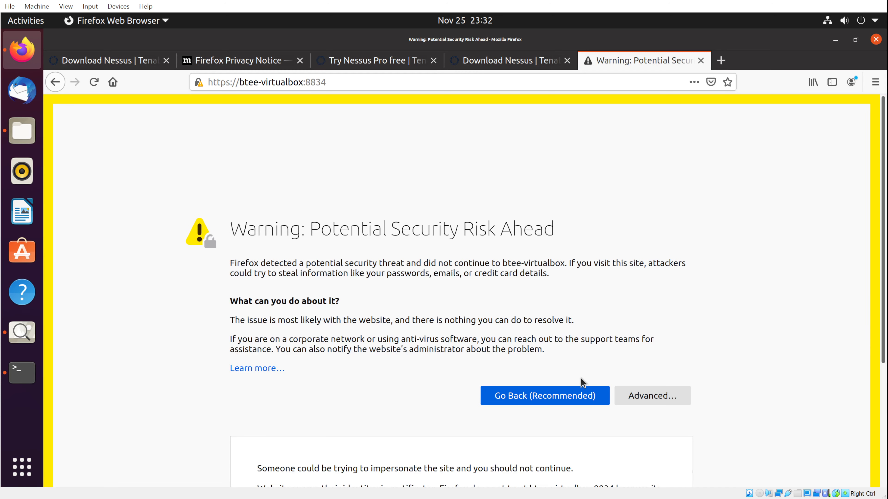
scroll(580, 382, down, 5)
click(574, 436)
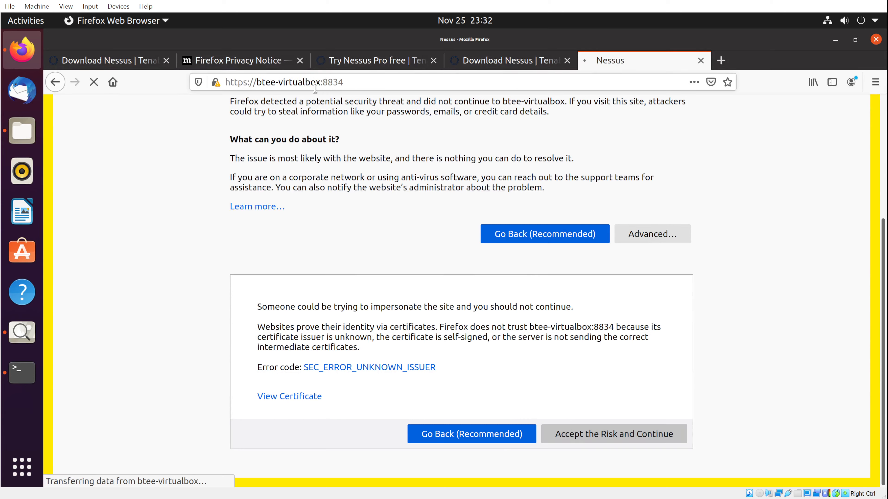
click(720, 60)
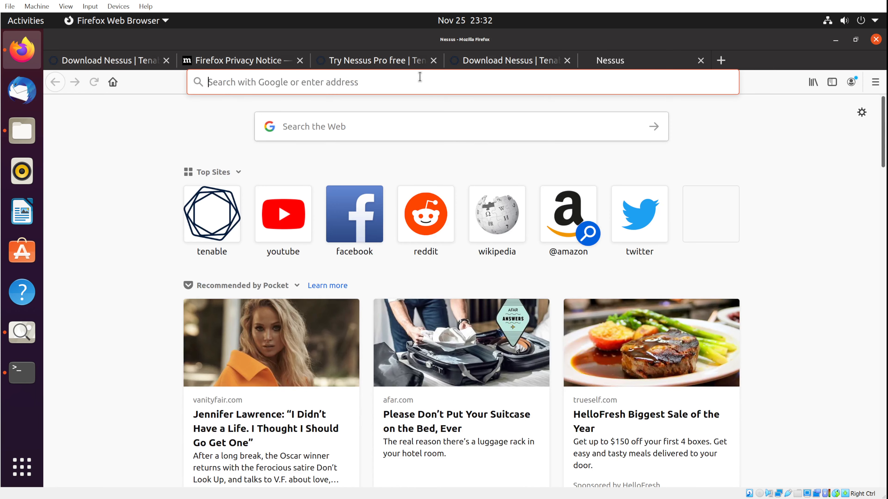
click(420, 76)
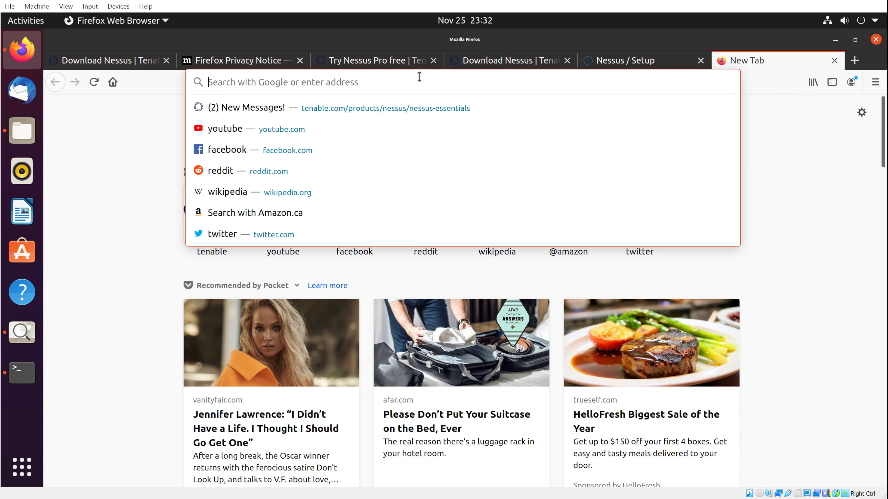
text(h)
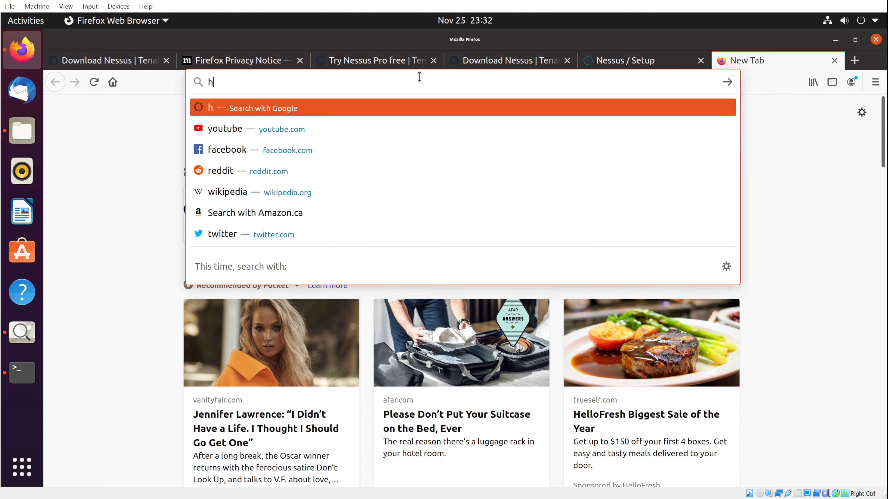
text(ttp)
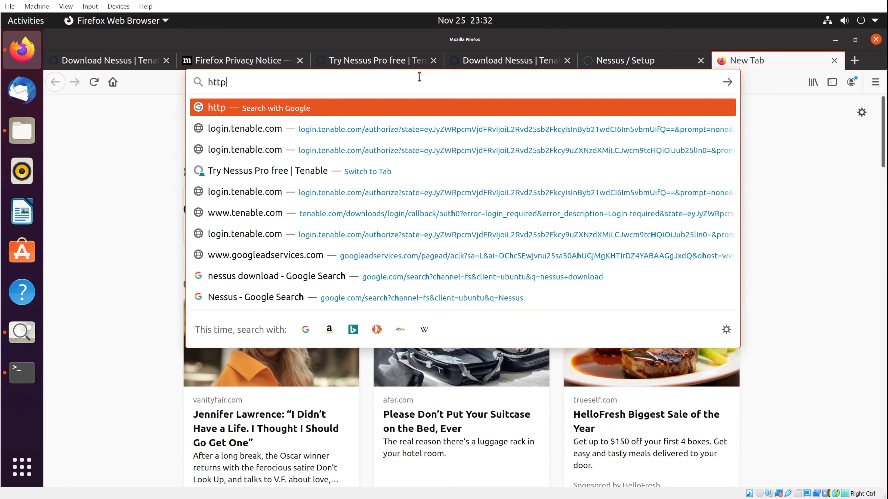
text(s:/)
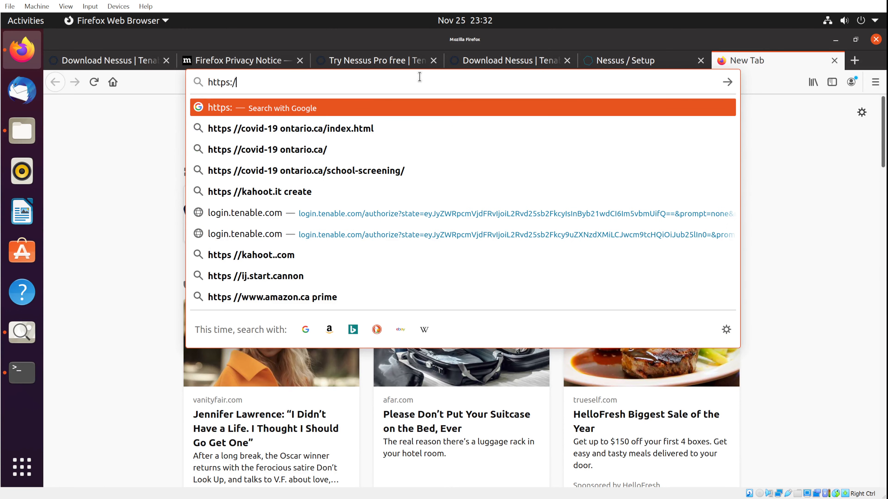
text(/12)
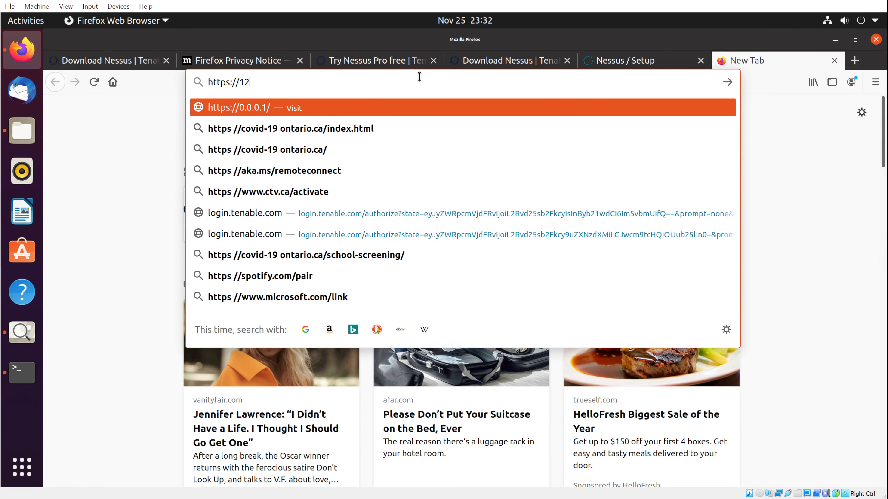
text(7.0.0.1)
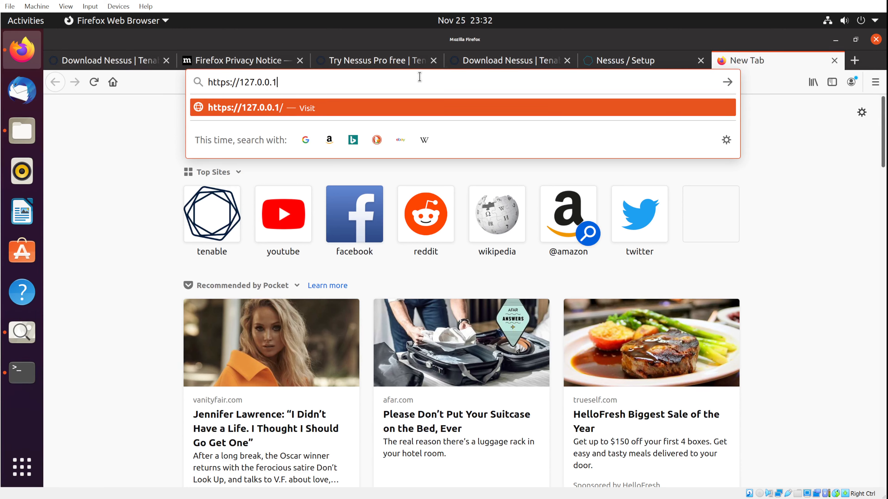
text(:8834)
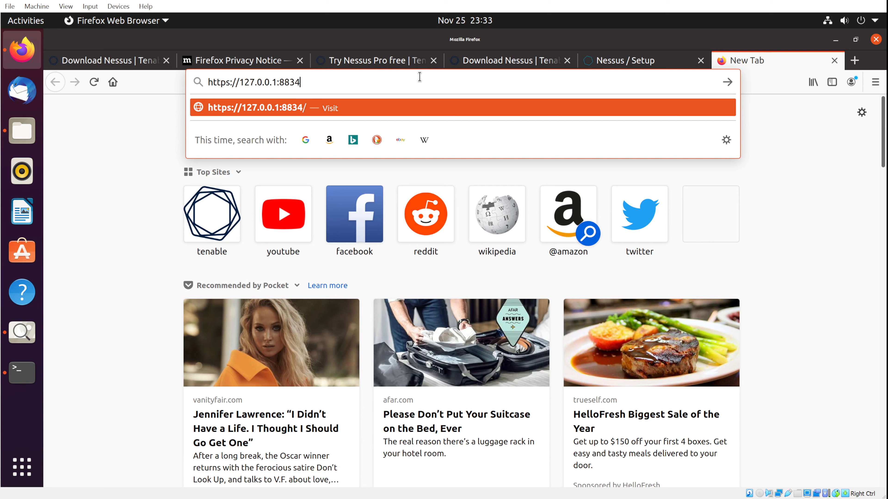
key(Return)
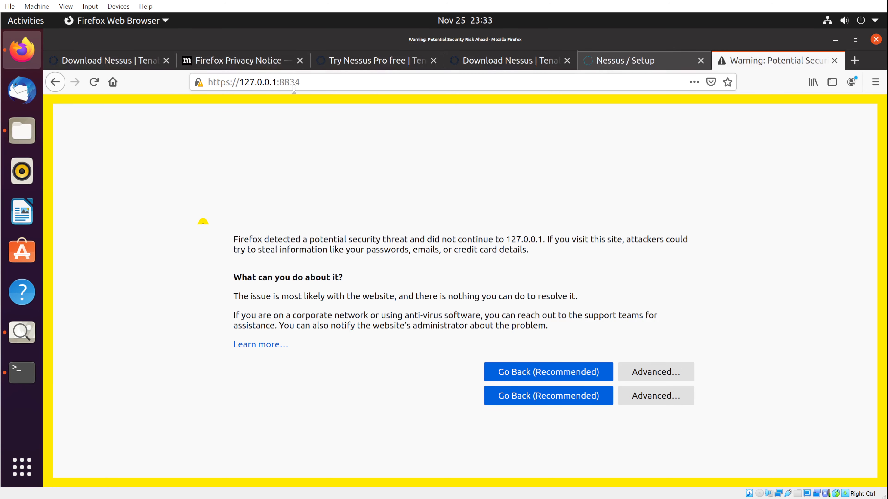
Accept the certificate risk to load Nessus setup and close the duplicate setup tab.
click(618, 62)
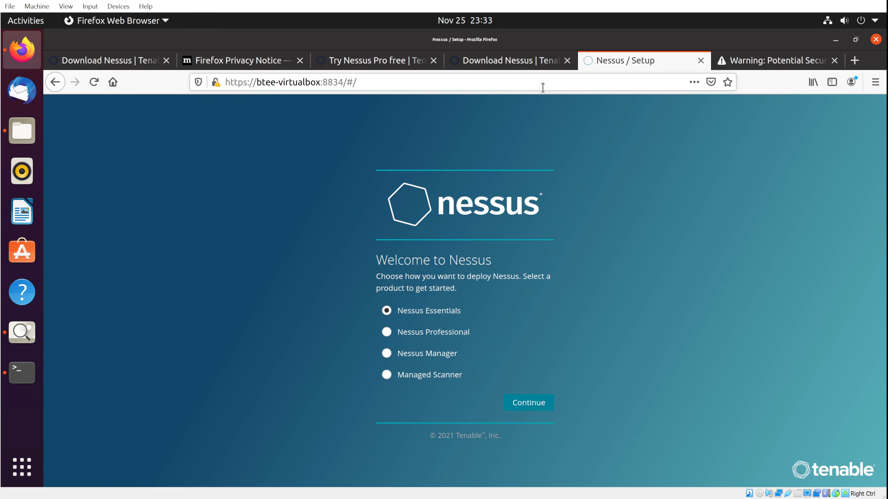
click(740, 63)
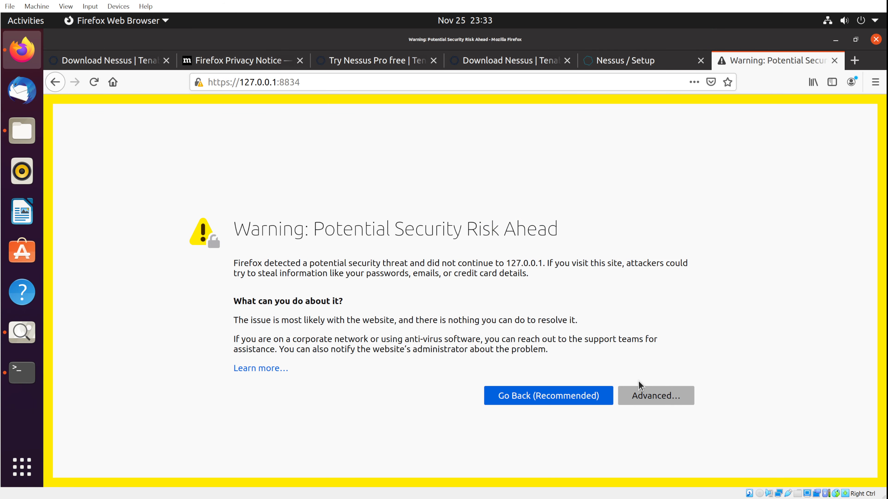
click(639, 388)
scroll(699, 416, down, 3)
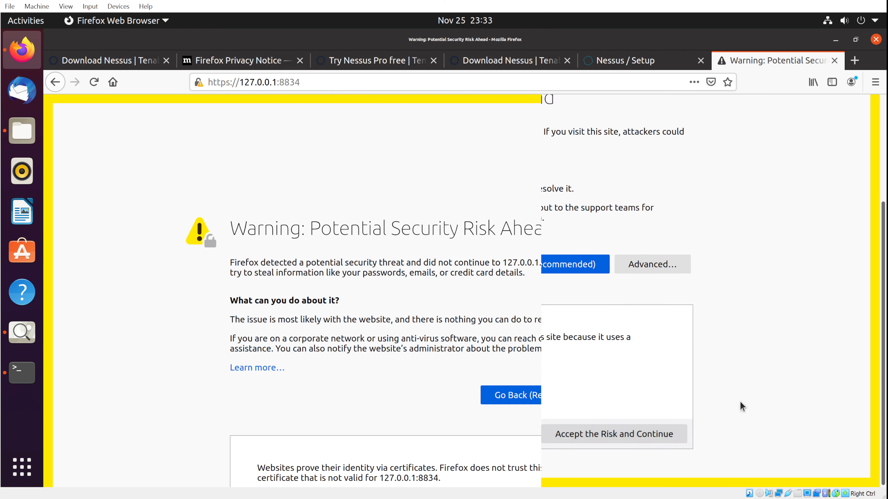
click(593, 436)
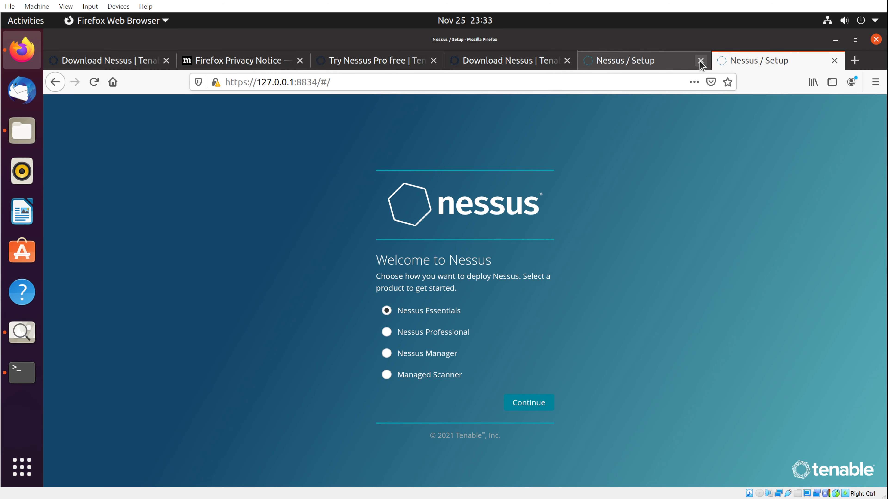
click(700, 60)
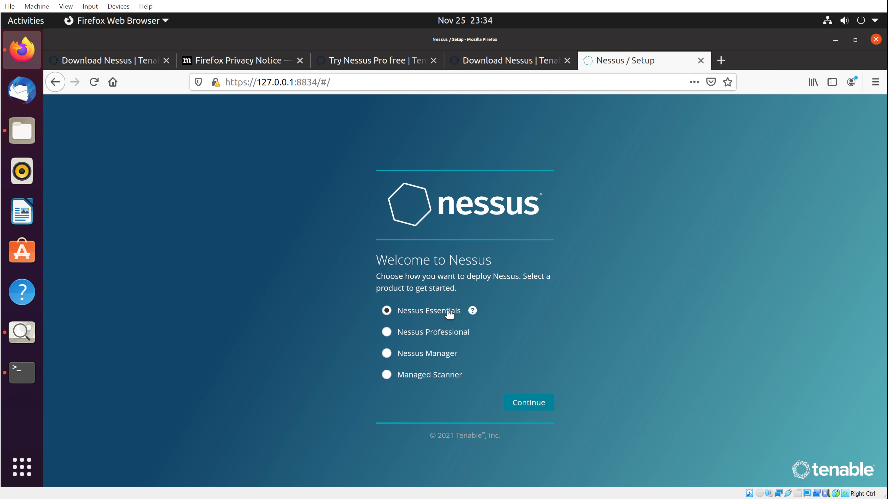
Continue from the Welcome page with Nessus Essentials selected.
click(525, 407)
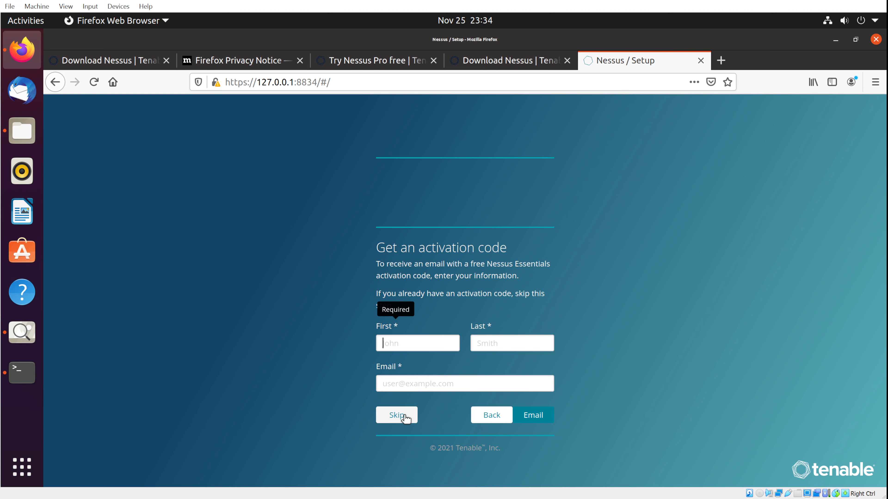
Skip the code request, paste the existing activation code without its leading space, and continue.
click(405, 418)
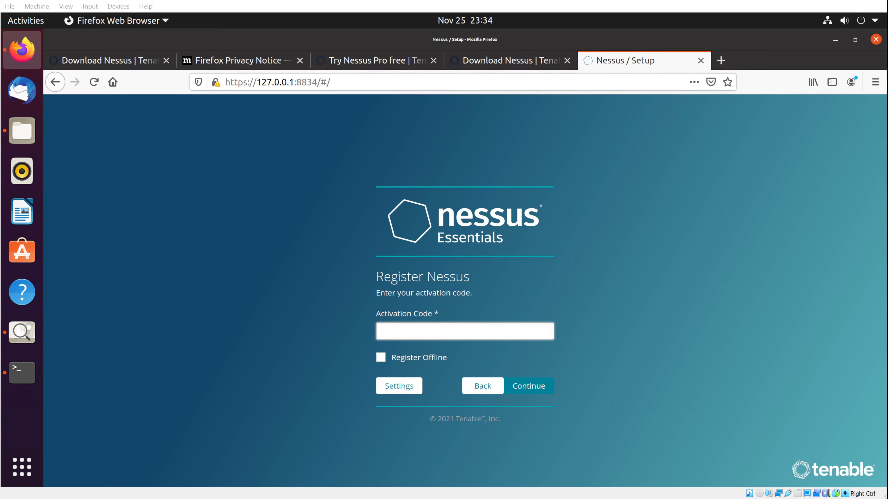
key(ctrl+v)
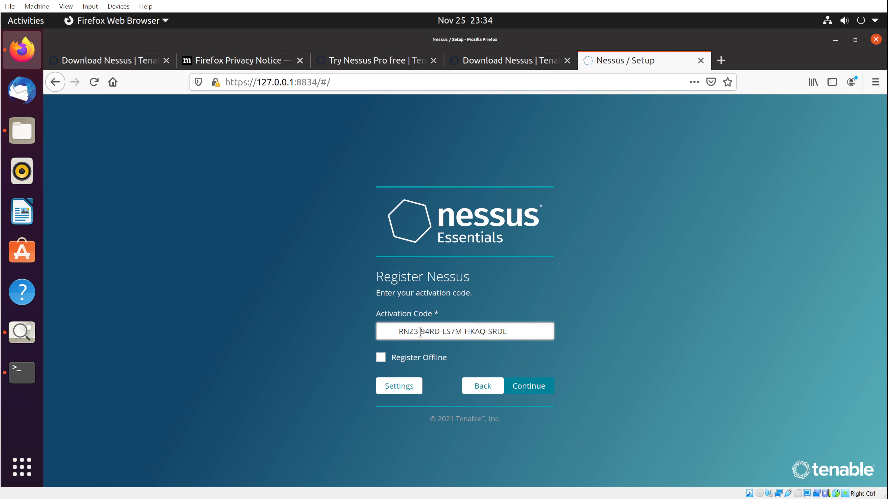
key(BackSpace)
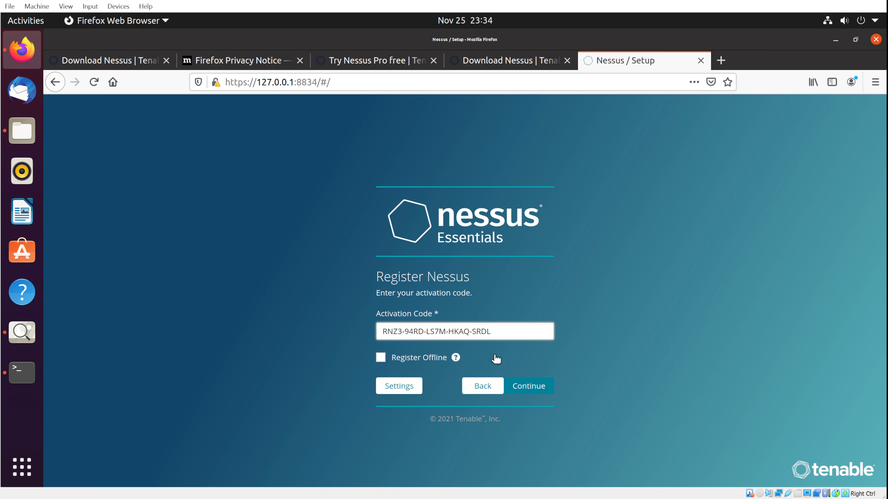
click(529, 388)
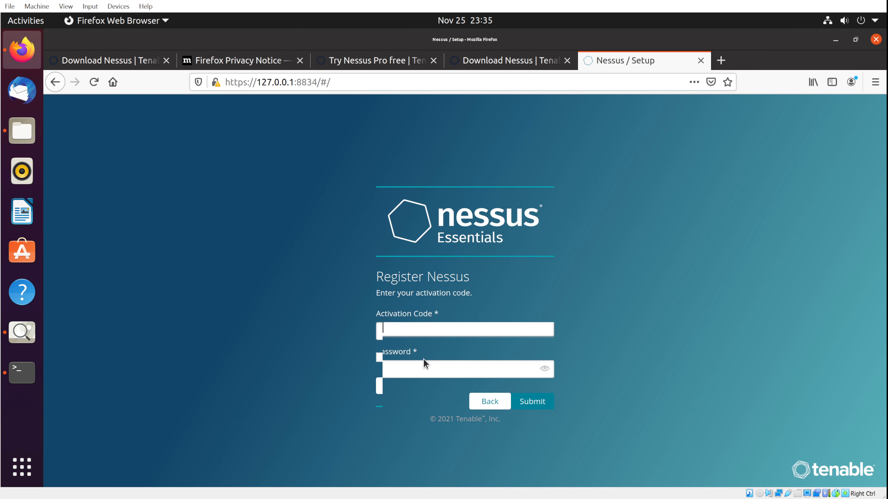
Create the administrator account with a username and password and submit it.
click(379, 332)
click(407, 317)
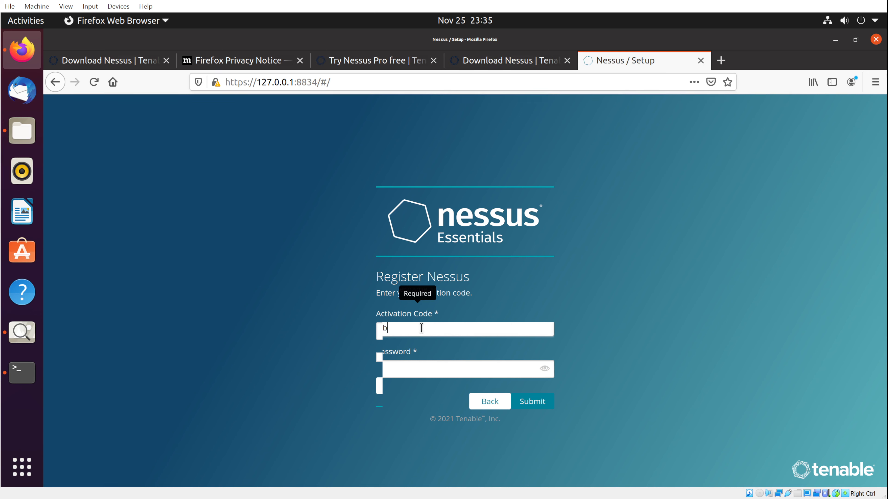
text(eeinfosec)
key(Tab)
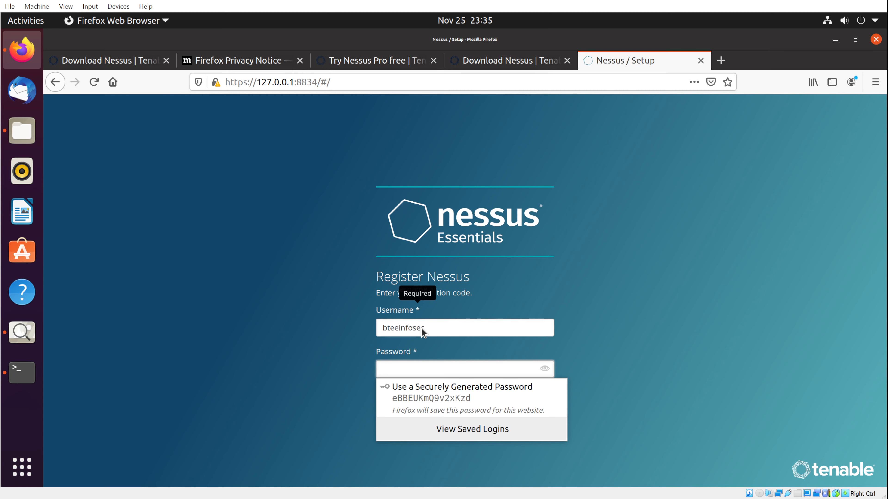
text(1234)
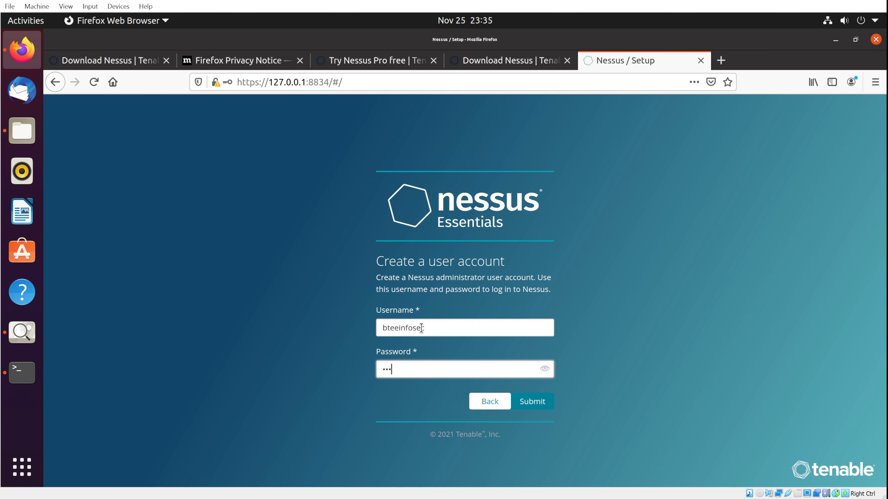
text(••••••••)
click(548, 401)
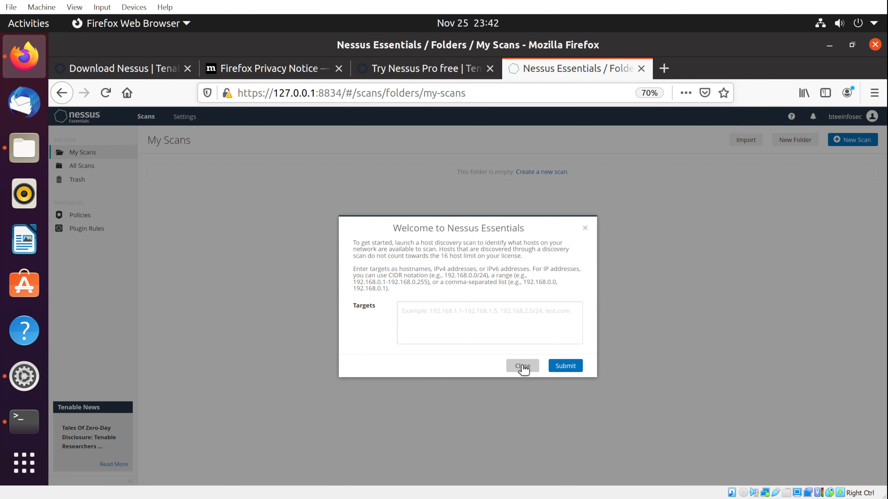
Dismiss the welcome discovery dialog, view All Scans, then show the empty Policies page.
click(523, 367)
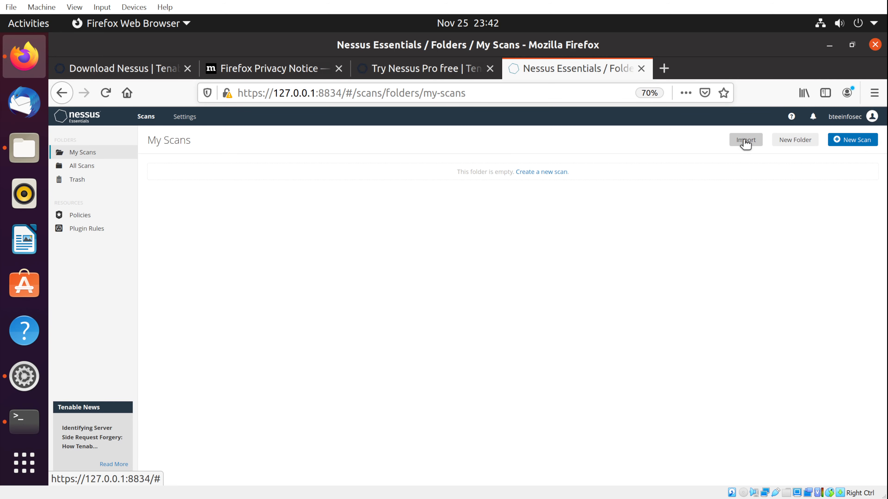
click(78, 167)
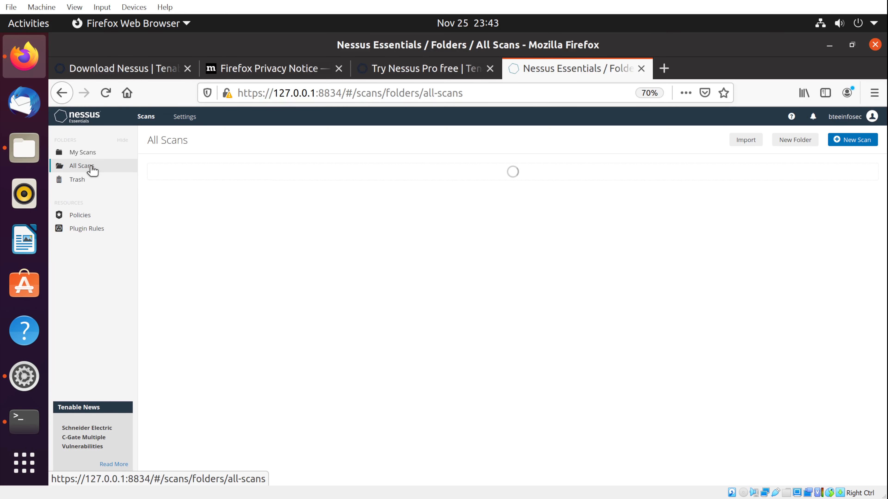
click(78, 214)
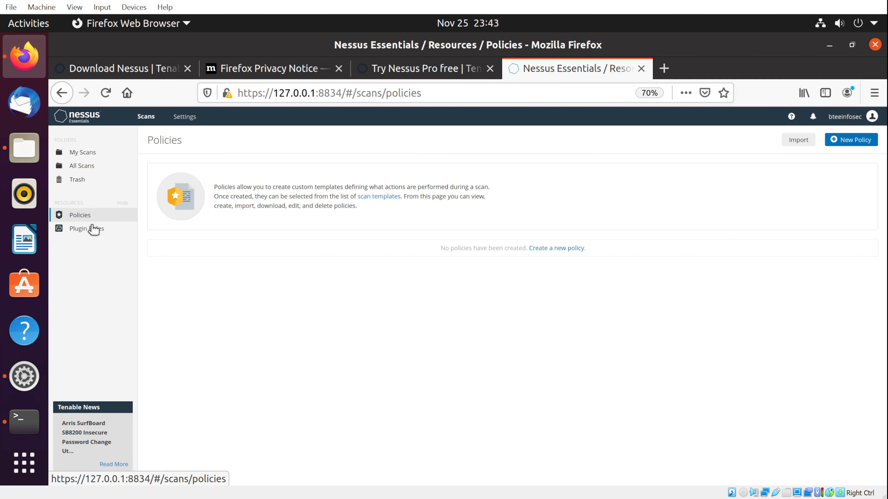
View the empty Plugin Rules page, then Settings About showing version 10.0.1 (#287).
click(99, 226)
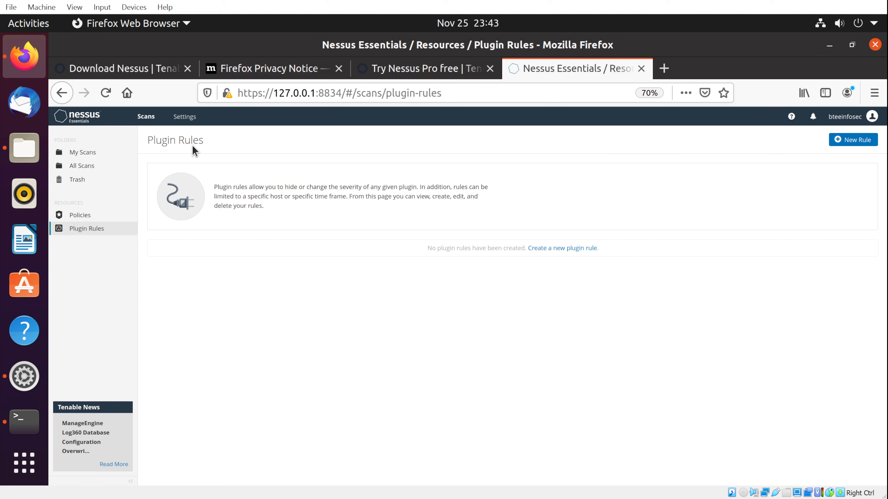
click(185, 117)
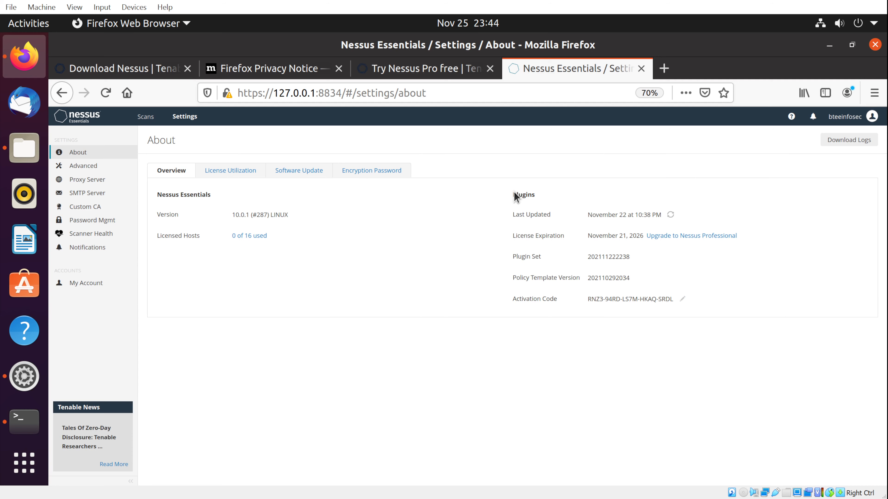
Review the License Utilization, Software Update and Encryption Password sections, then view the 89 Advanced Settings.
click(234, 172)
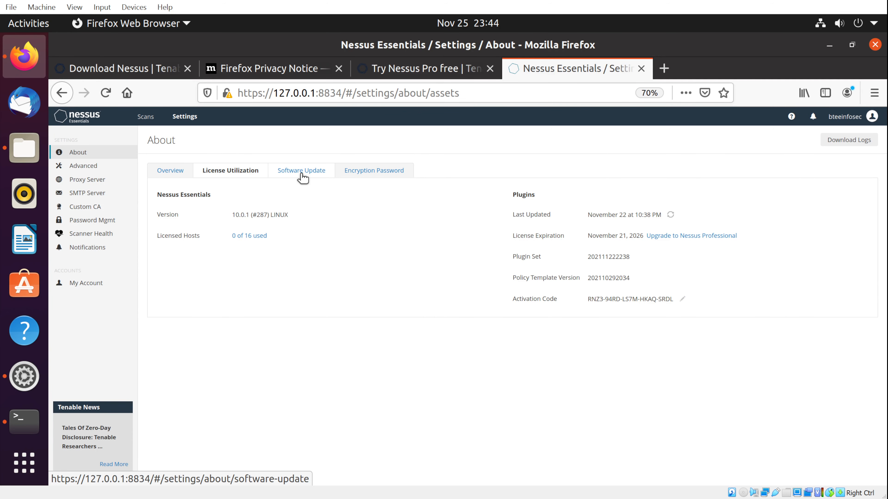
click(301, 174)
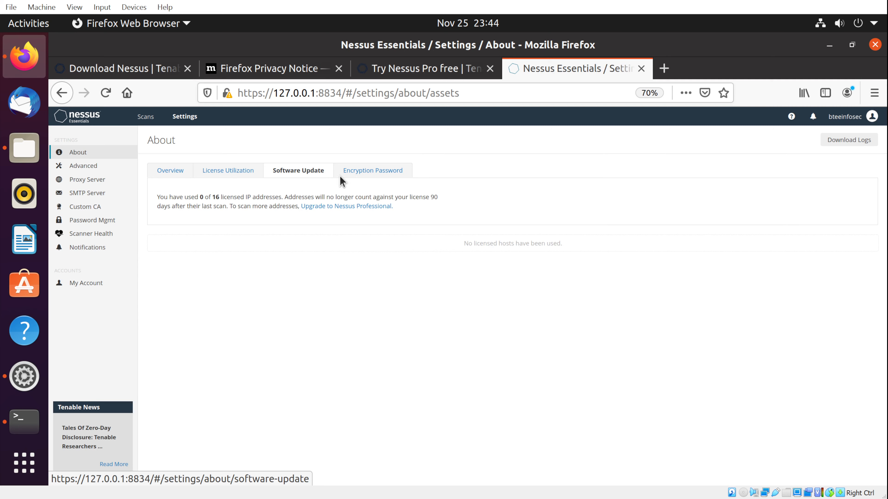
click(373, 171)
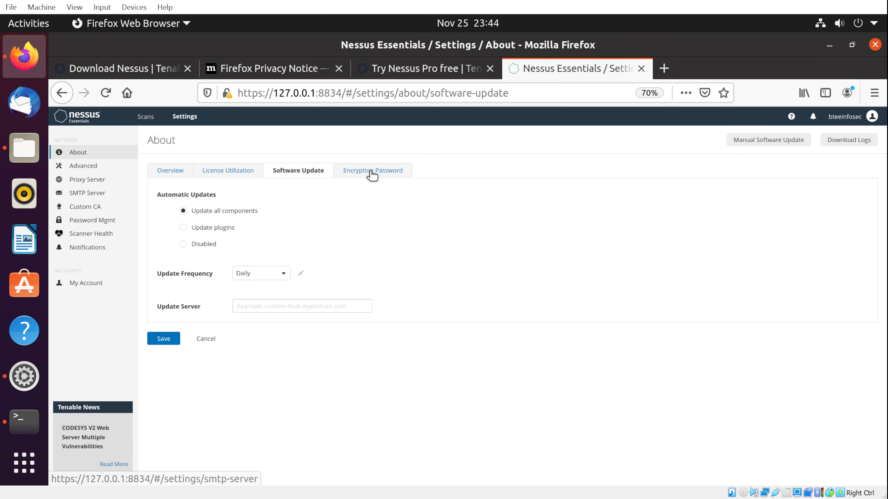
click(349, 174)
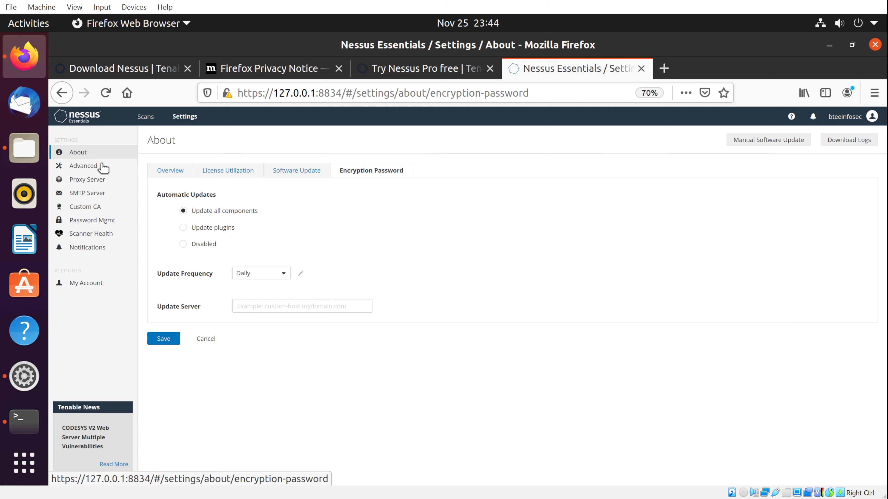
click(85, 168)
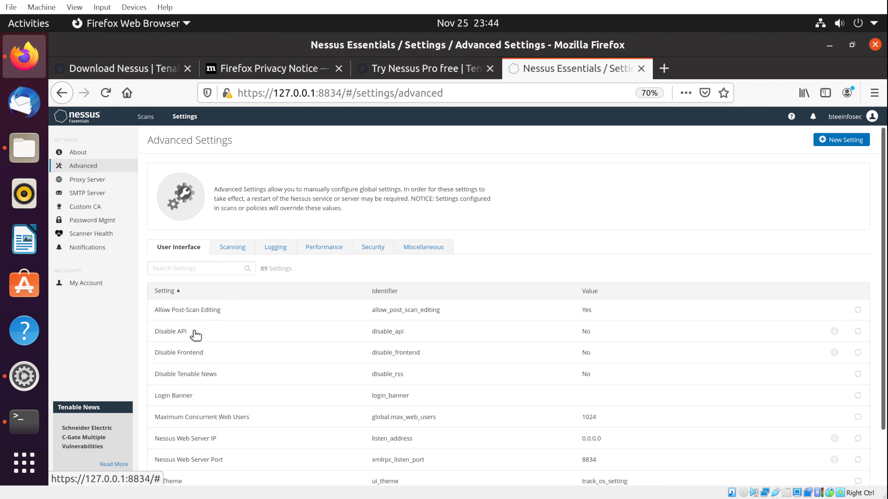
Browse the Scanning advanced settings, then view the blank Proxy Server and SMTP Server settings.
click(236, 250)
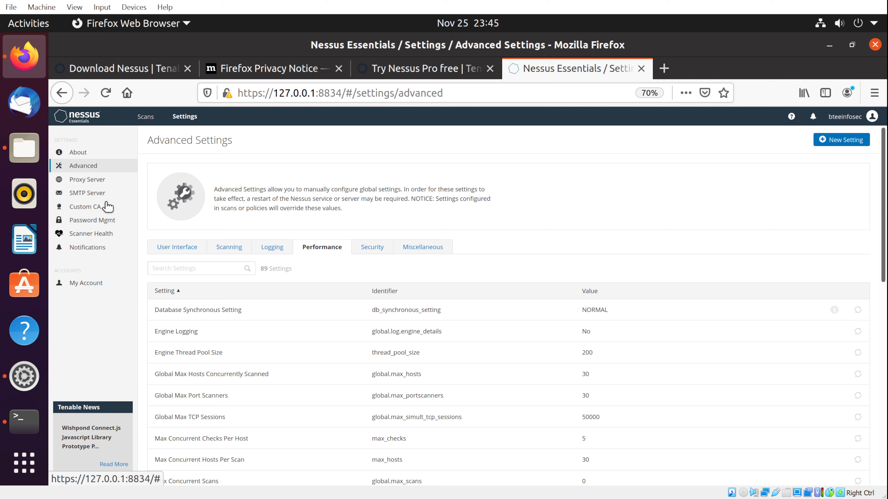
click(85, 182)
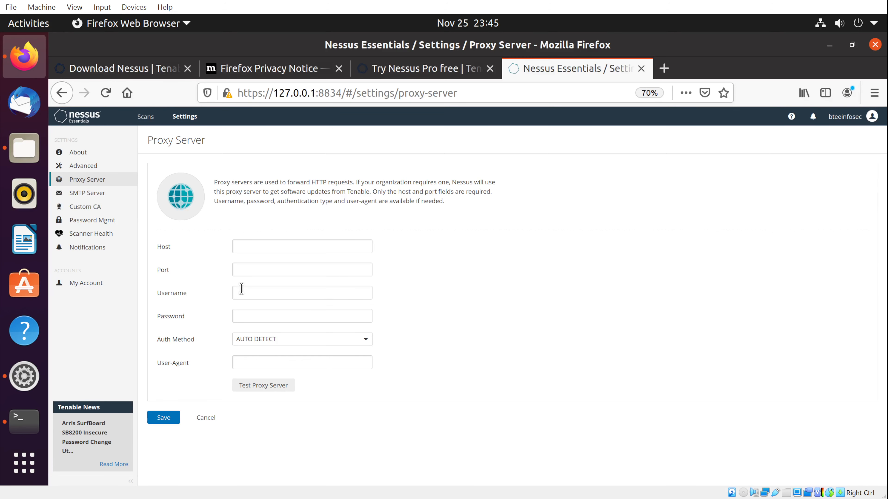
click(76, 192)
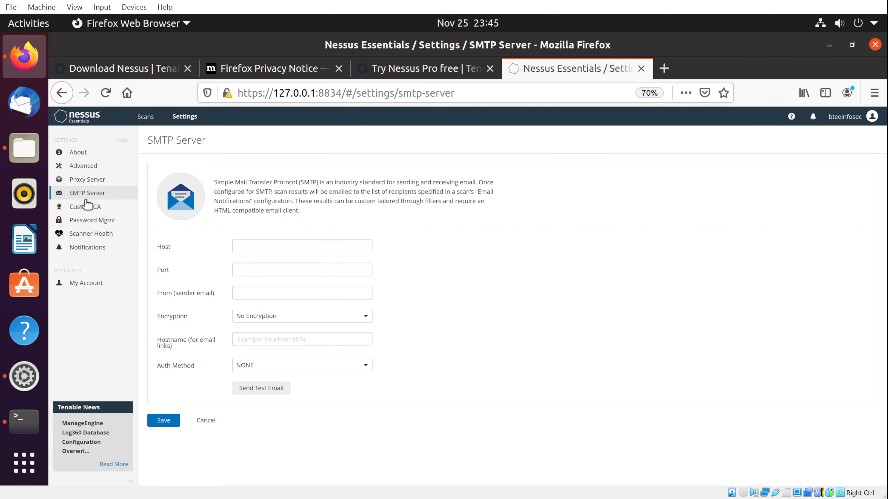
After reviewing the unconfigured SMTP Server page, go to the Custom CA settings.
click(88, 206)
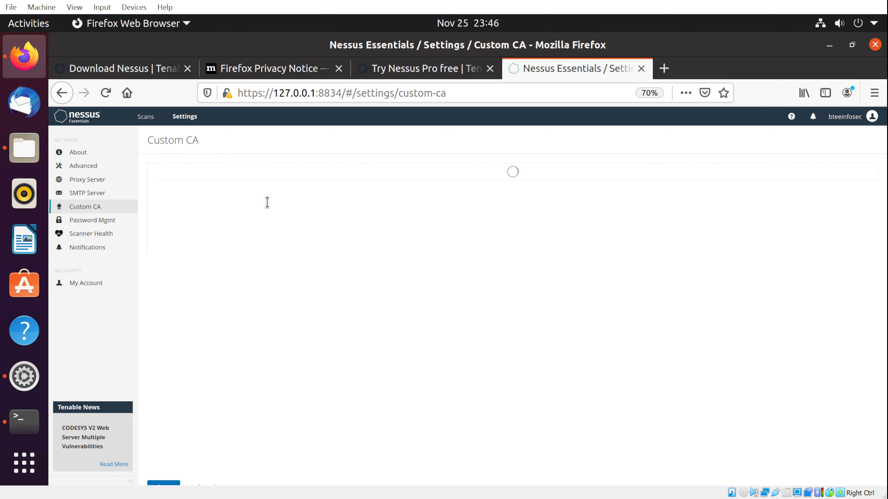
Read the Custom CA note about Plugin #51192, highlighting the plugin number, then go to Password Mgmt.
scroll(269, 219, down, 1)
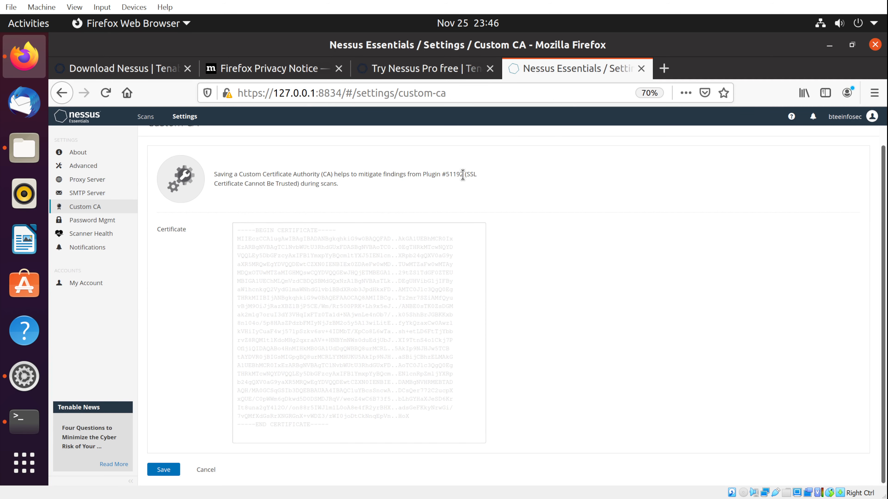
drag(452, 174, 463, 174)
click(81, 220)
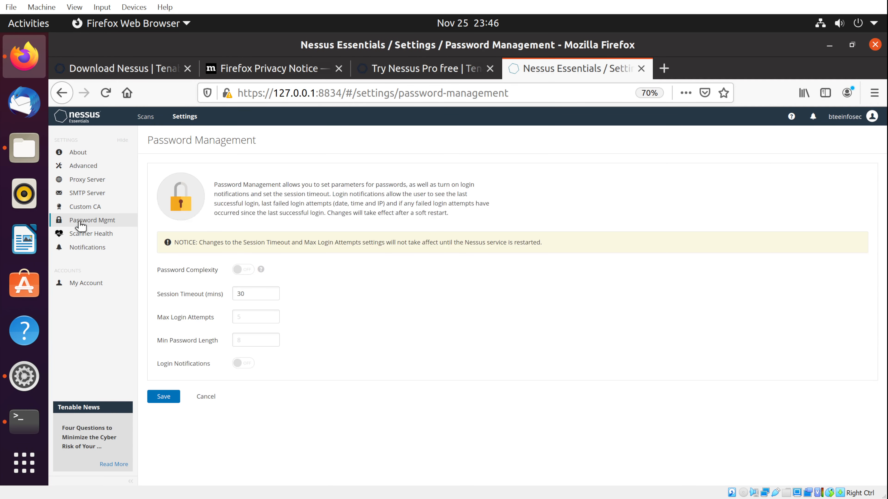
Check Scanner Health memory, CPU load and disk space, then view the empty Notifications page.
click(88, 237)
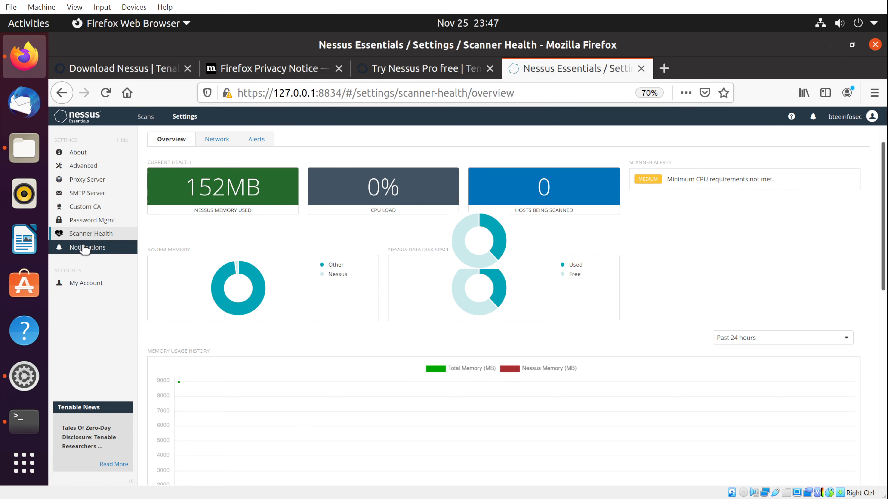
click(85, 248)
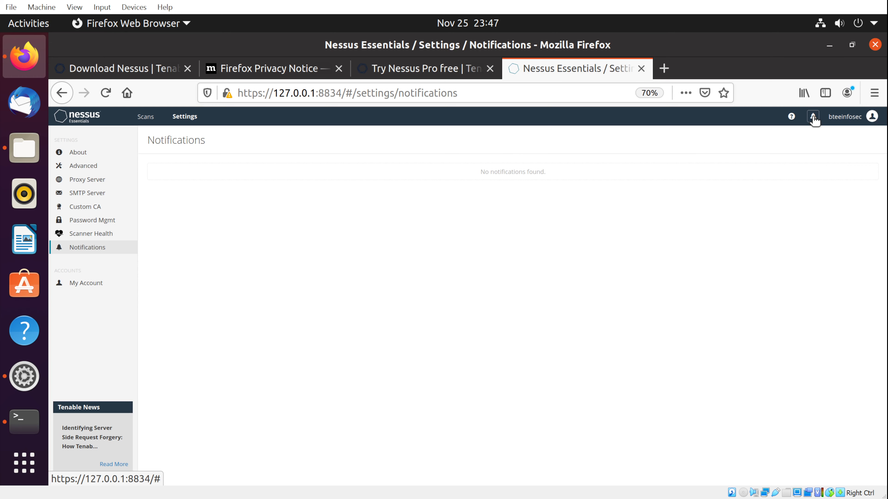
Show the notifications panel from the bell icon, which reports no notifications.
click(813, 117)
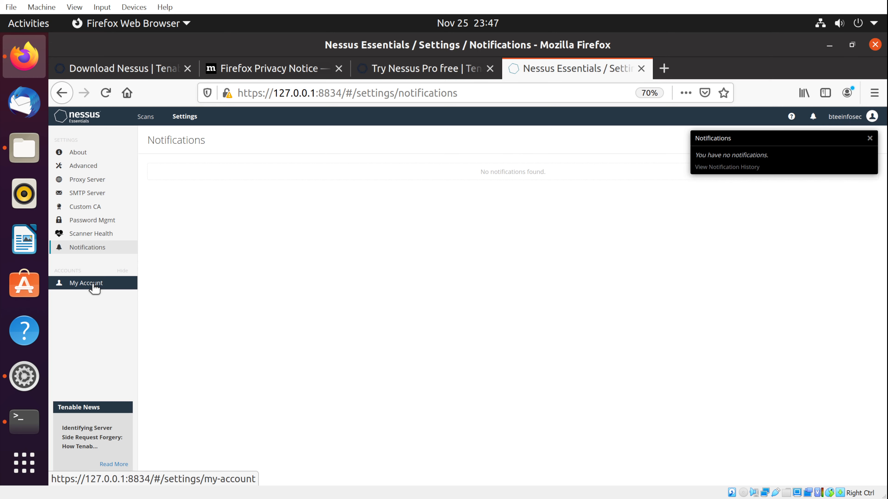
click(94, 286)
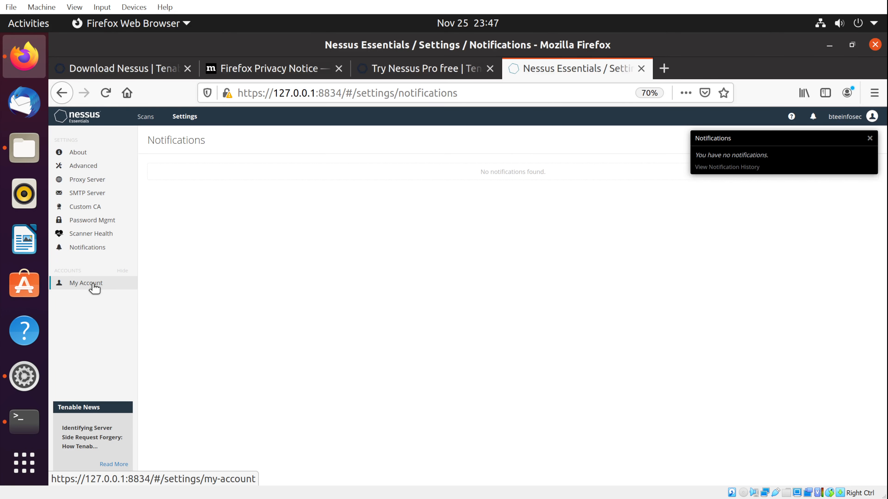
On My Account, enter the admin's e-mail address in the Email field.
click(96, 286)
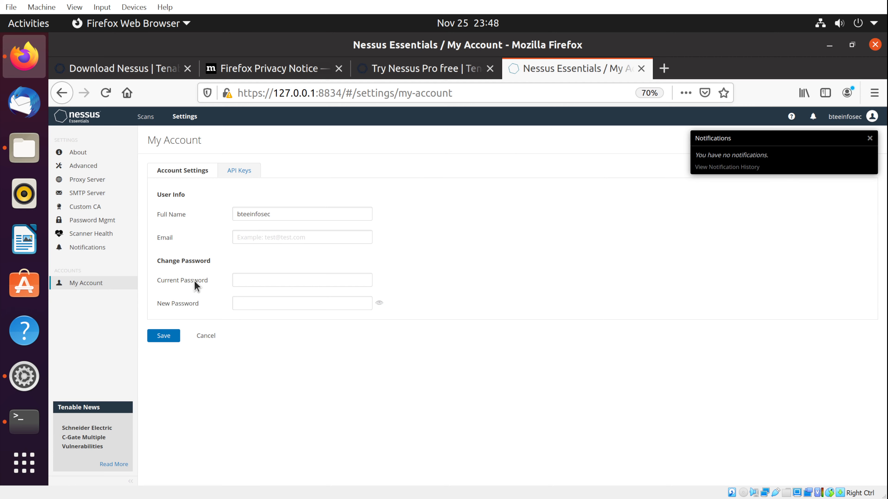
click(254, 236)
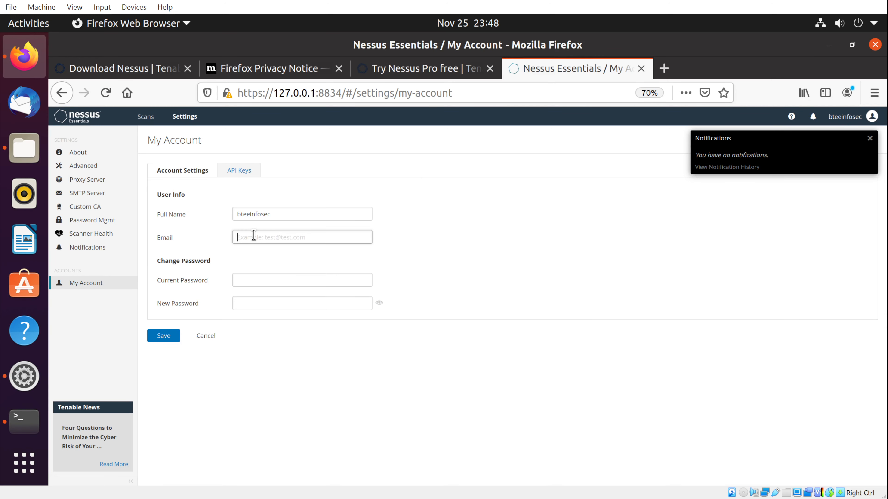
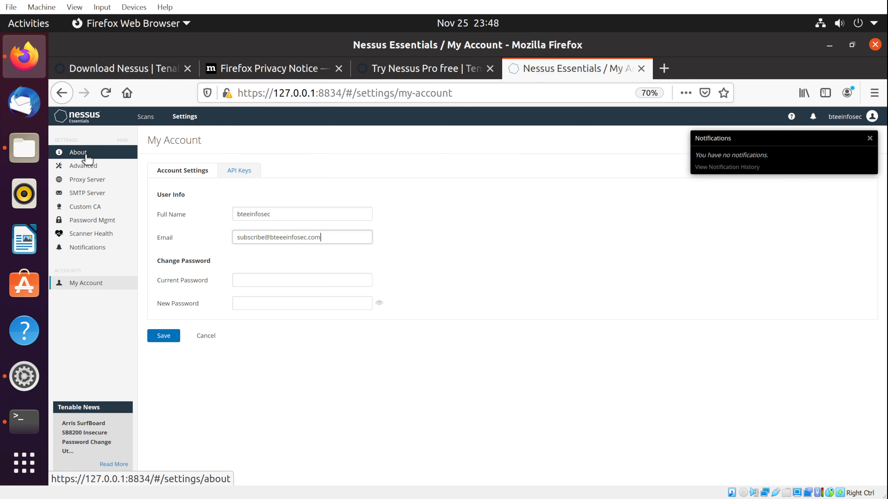
Go back to the empty My Scans folder and close the notifications panel.
click(146, 117)
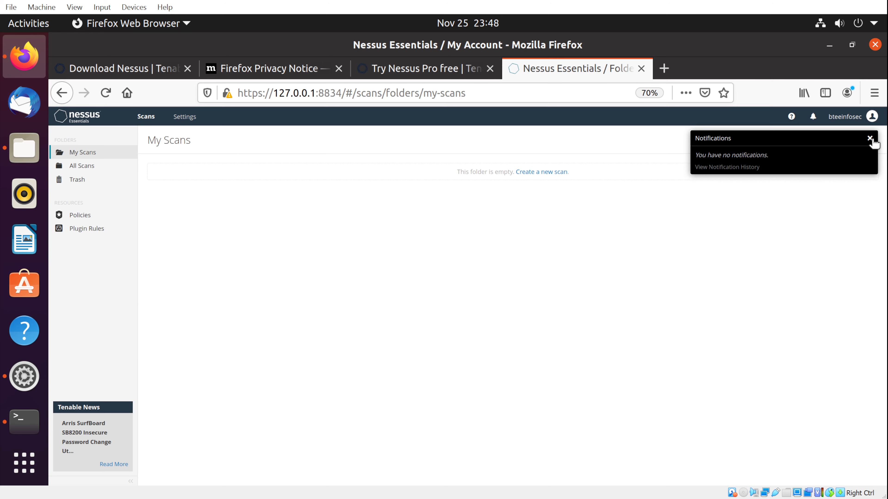
click(870, 138)
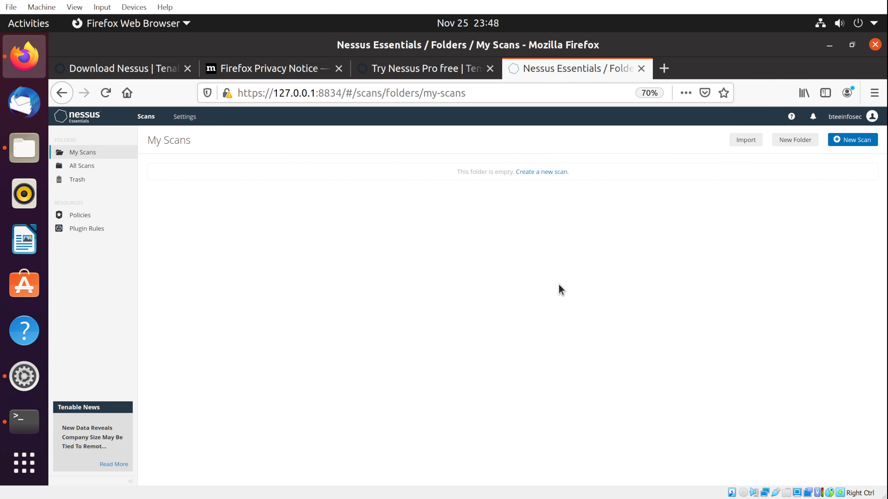